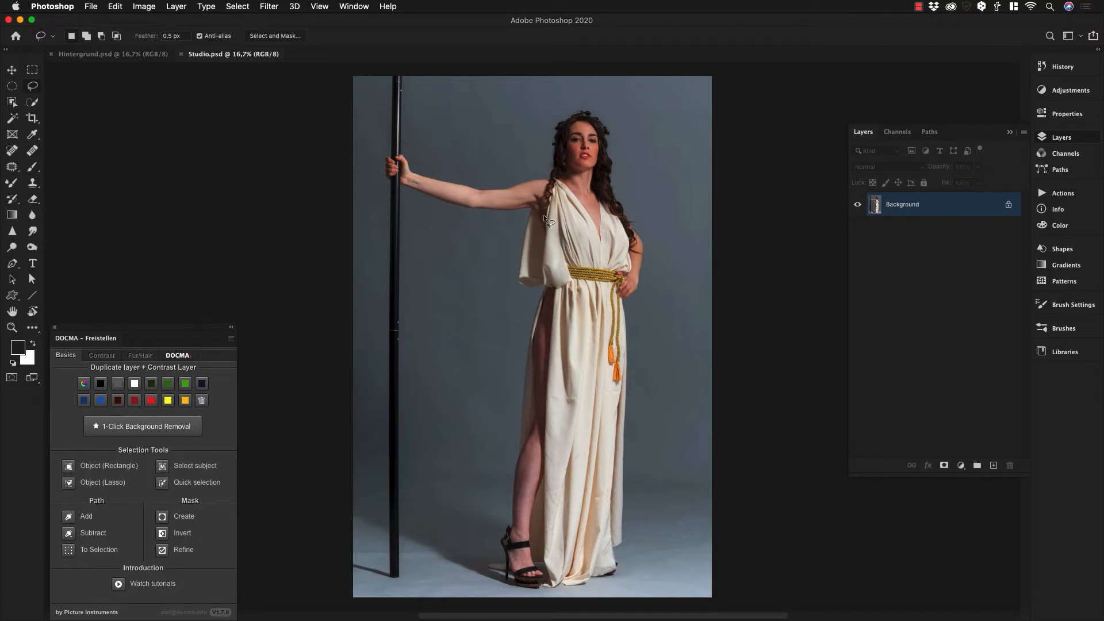
# Duplicate the Background layer of Studio.psd and add a dark green contrast layer beneath the duplicate with DOCMA
pyautogui.click(144, 54)
pyautogui.click(234, 54)
pyautogui.click(151, 384)
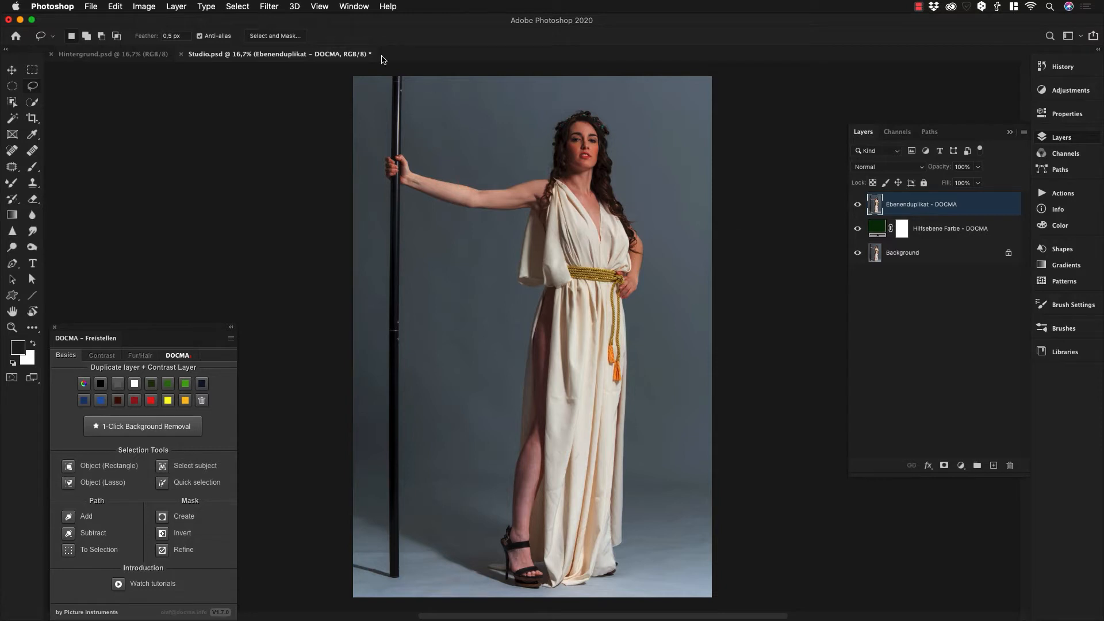
# Copy the Hintergrund.psd image into Studio.psd as a new layer and place it directly below the Ebenenduplikat layer
pyautogui.click(119, 55)
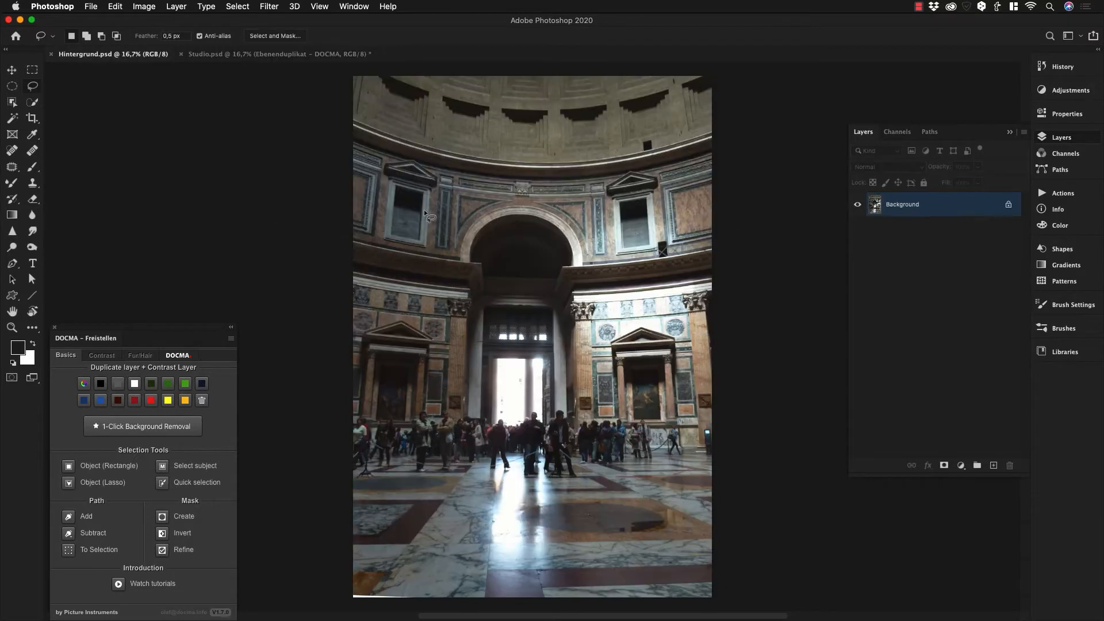
pyautogui.click(12, 72)
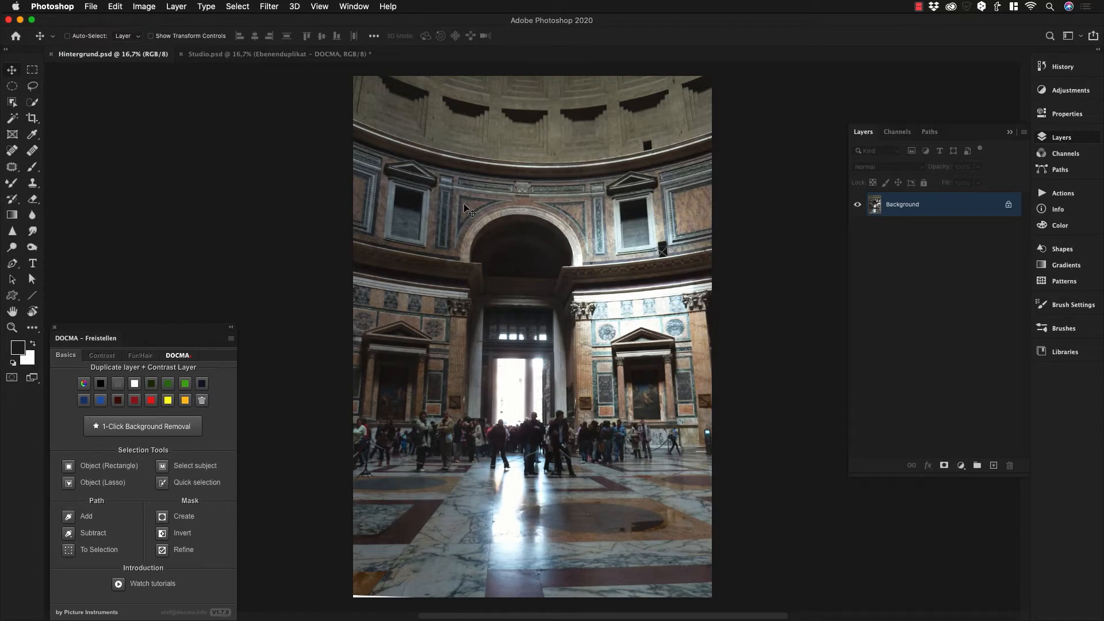
pyautogui.moveTo(463, 202); pyautogui.dragTo(300, 54)
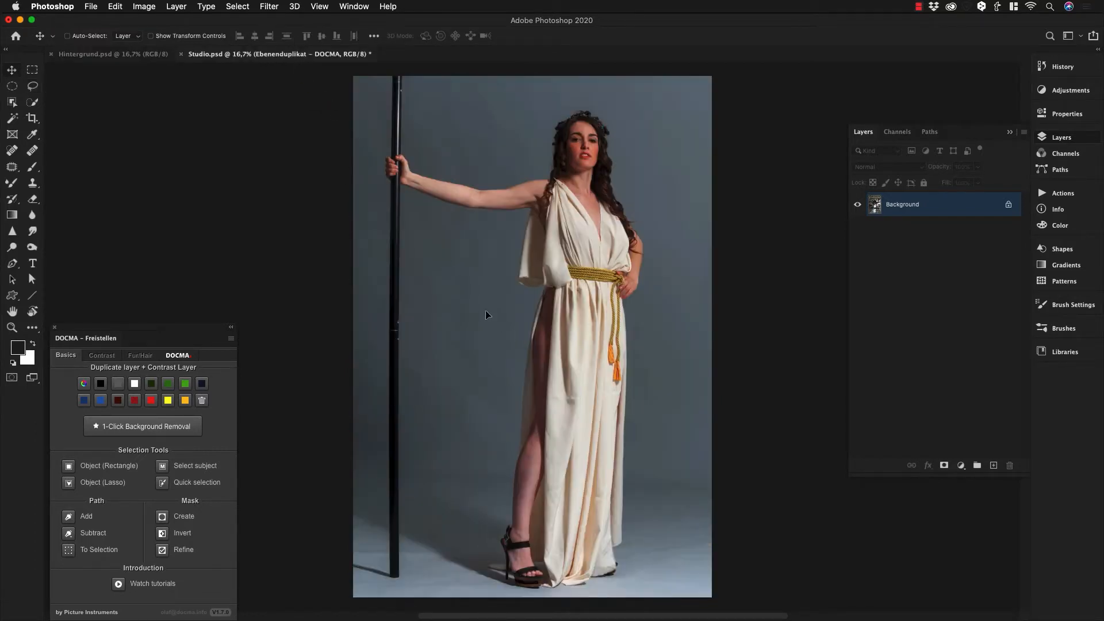
pyautogui.moveTo(498, 320); pyautogui.dragTo(535, 329)
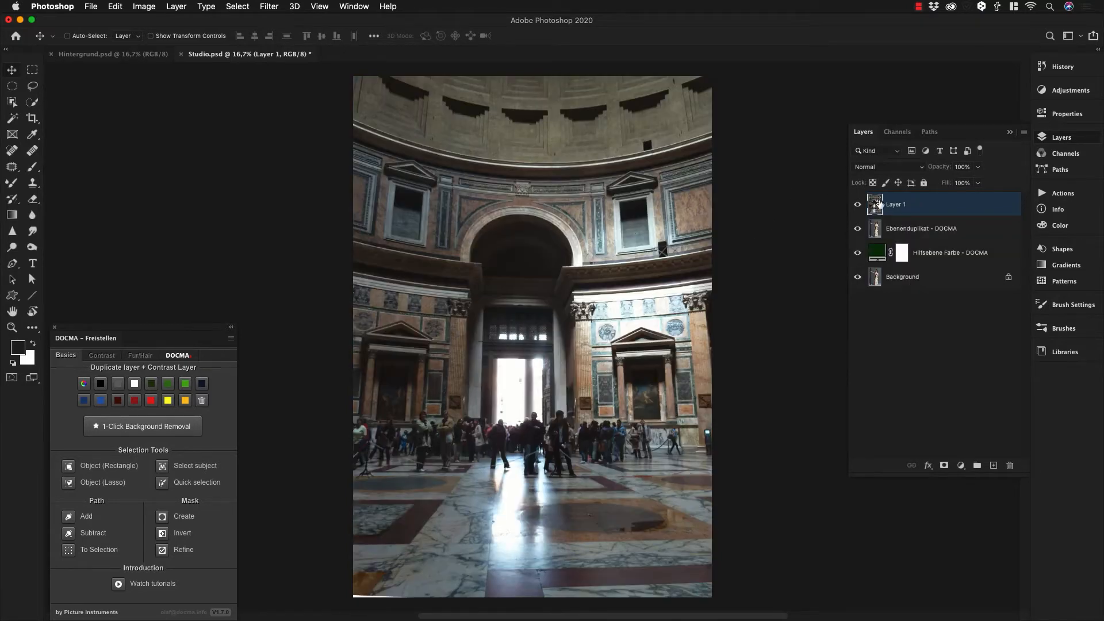
pyautogui.moveTo(876, 204); pyautogui.dragTo(885, 233)
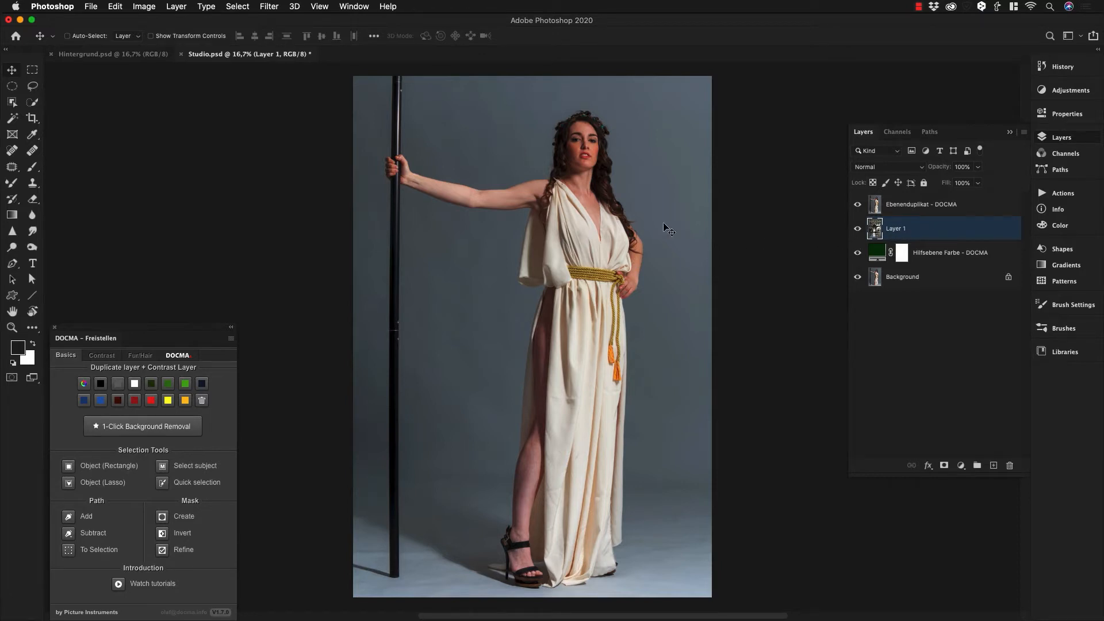
# Hide the Ebenenduplikat and green Hilfsebene layers and set the hall image layer's blend mode to Hard Light
pyautogui.click(857, 206)
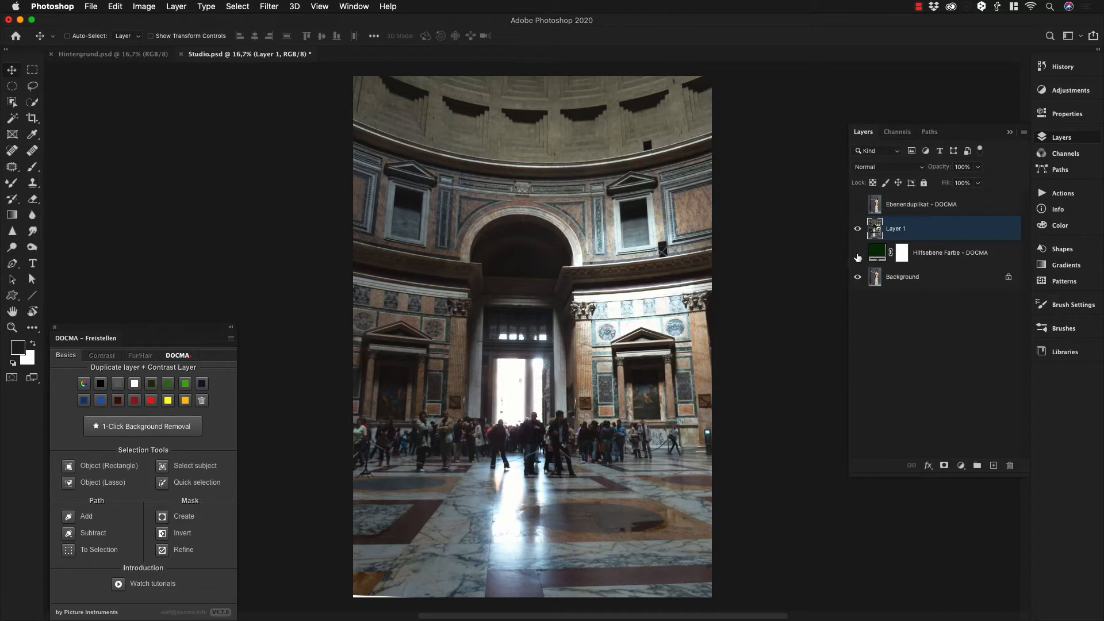
pyautogui.click(857, 257)
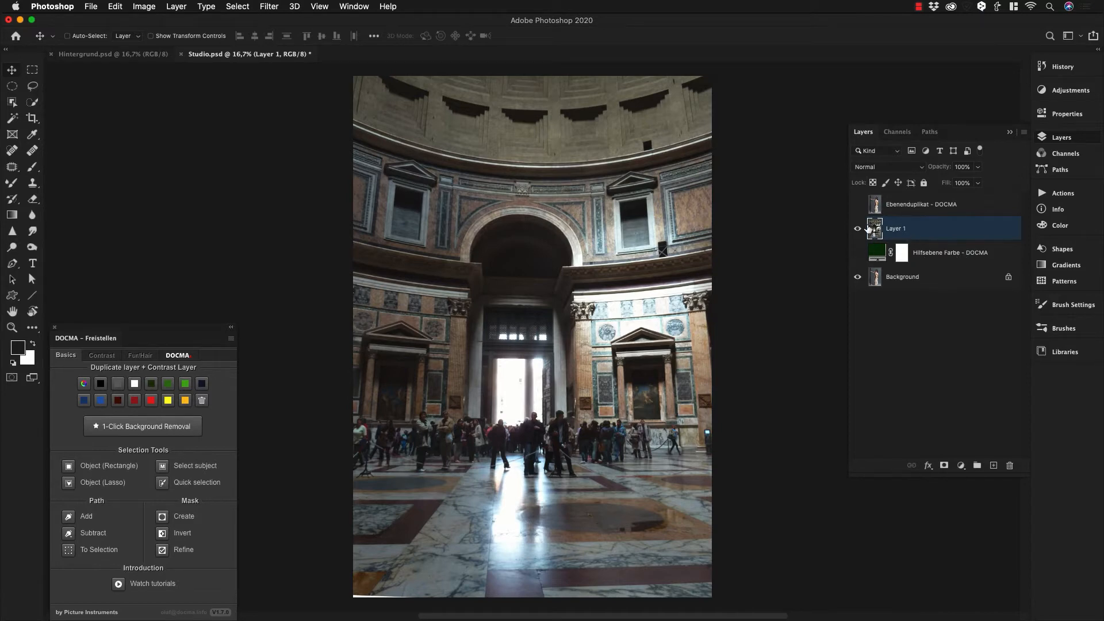
pyautogui.click(874, 171)
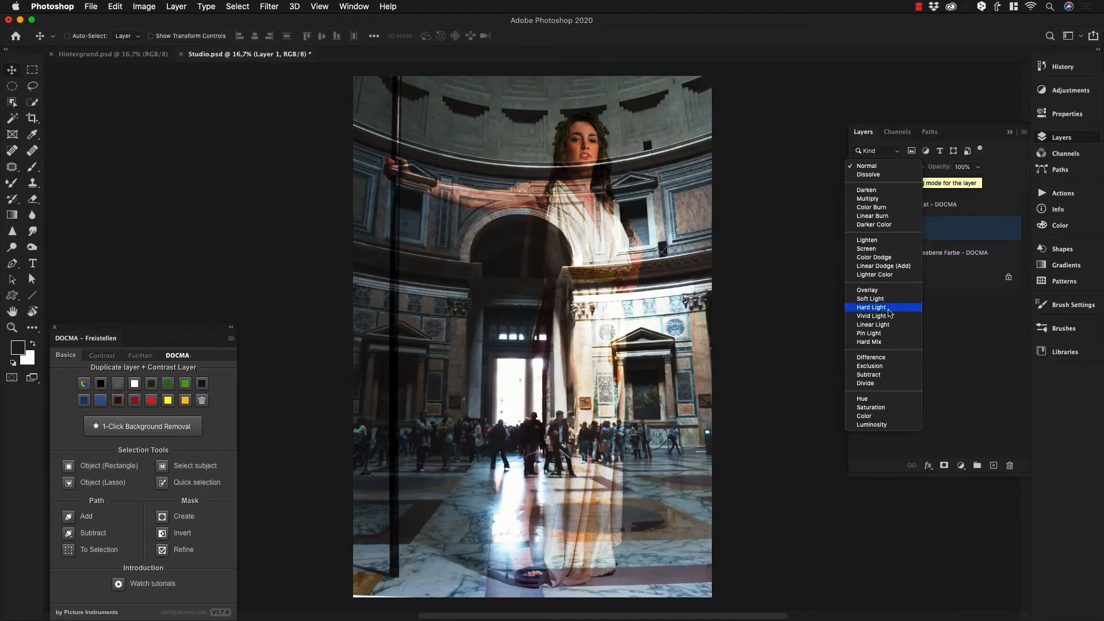
pyautogui.click(888, 312)
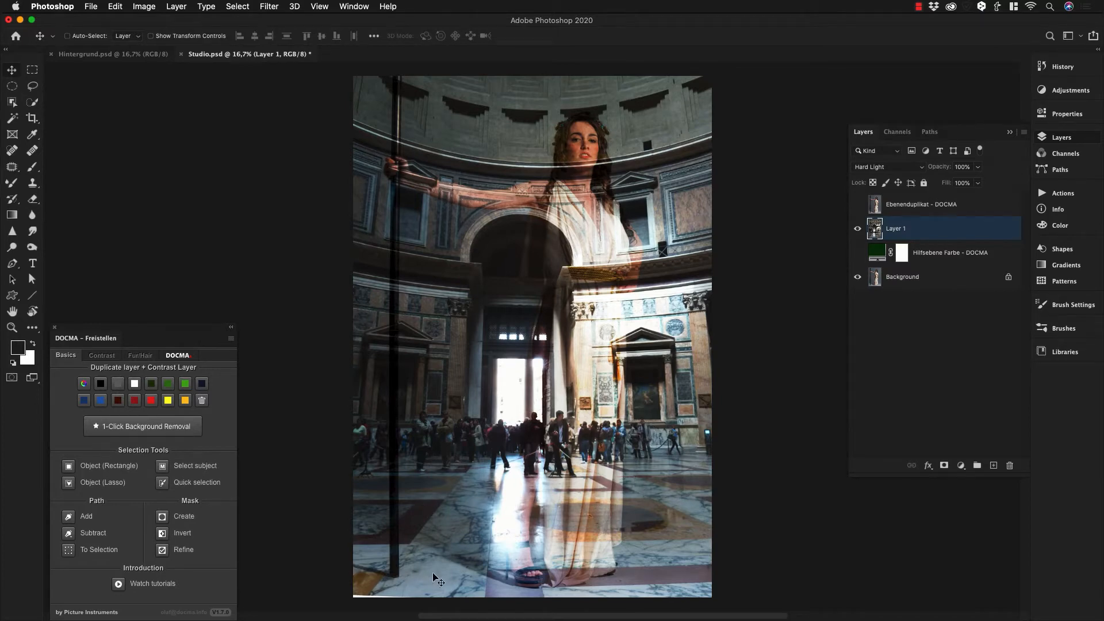
# Compare the image with the Hard Light hall layer hidden and shown, and convert that layer to a smart object
pyautogui.click(856, 229)
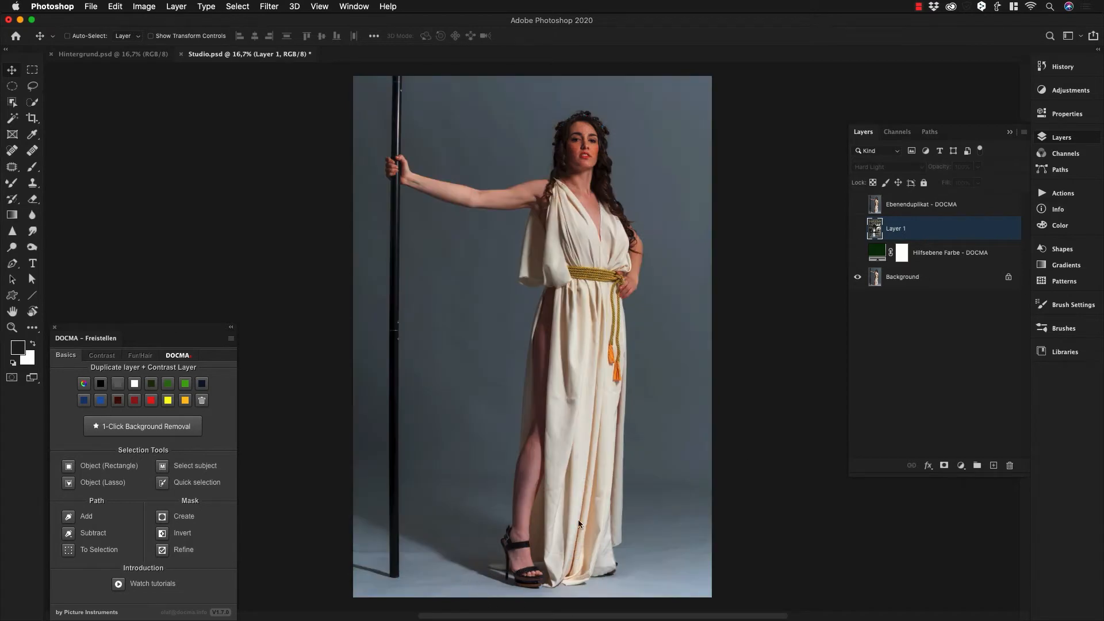
pyautogui.click(857, 230)
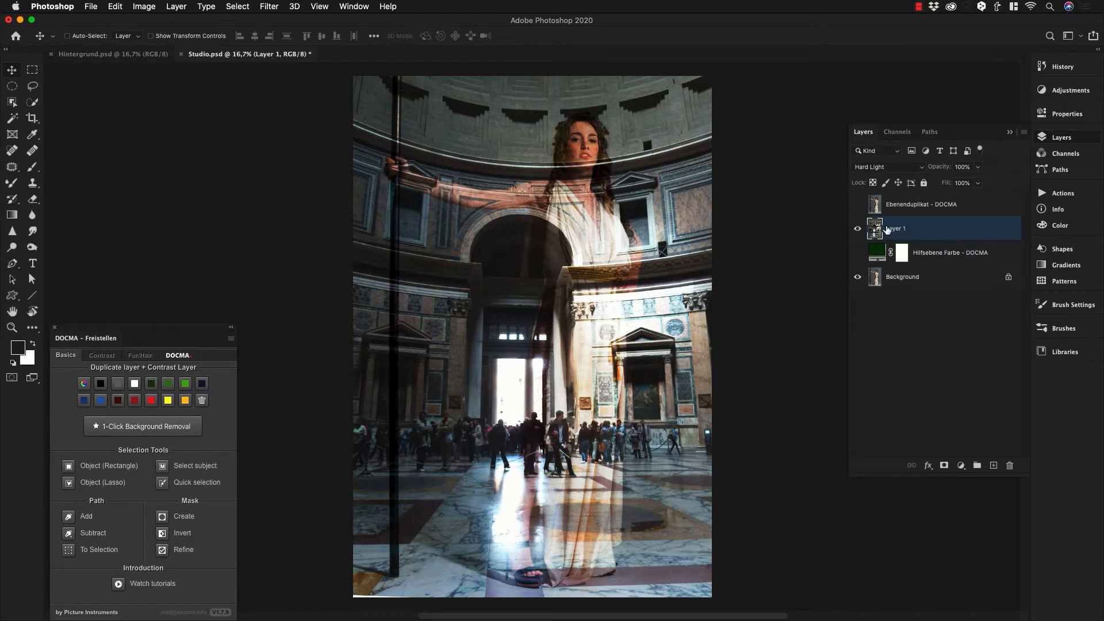
pyautogui.rightClick(924, 231)
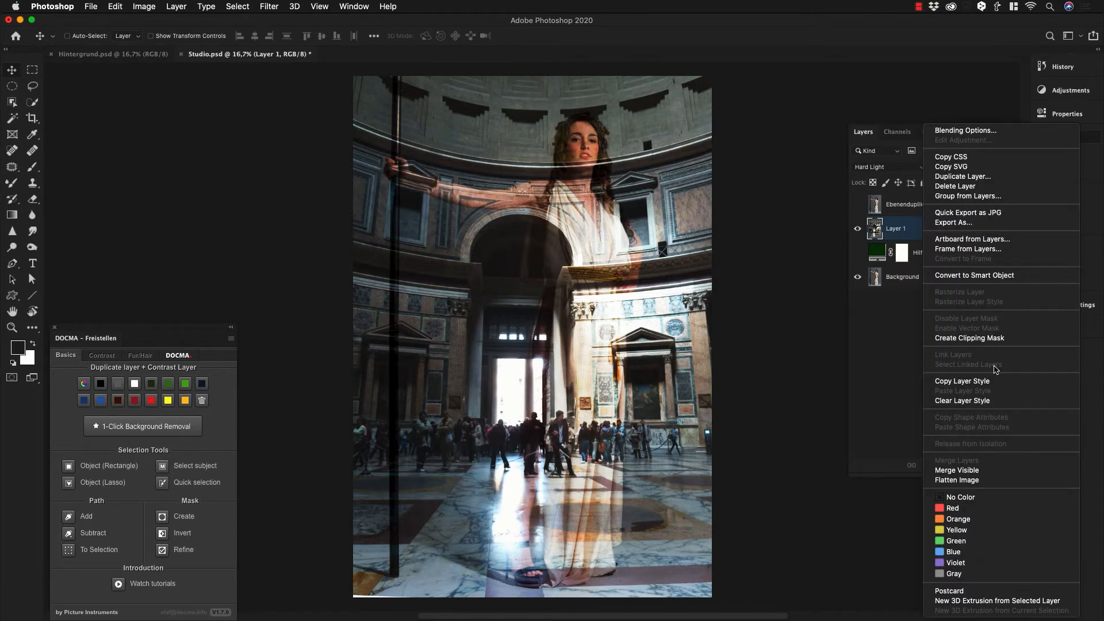
pyautogui.click(996, 279)
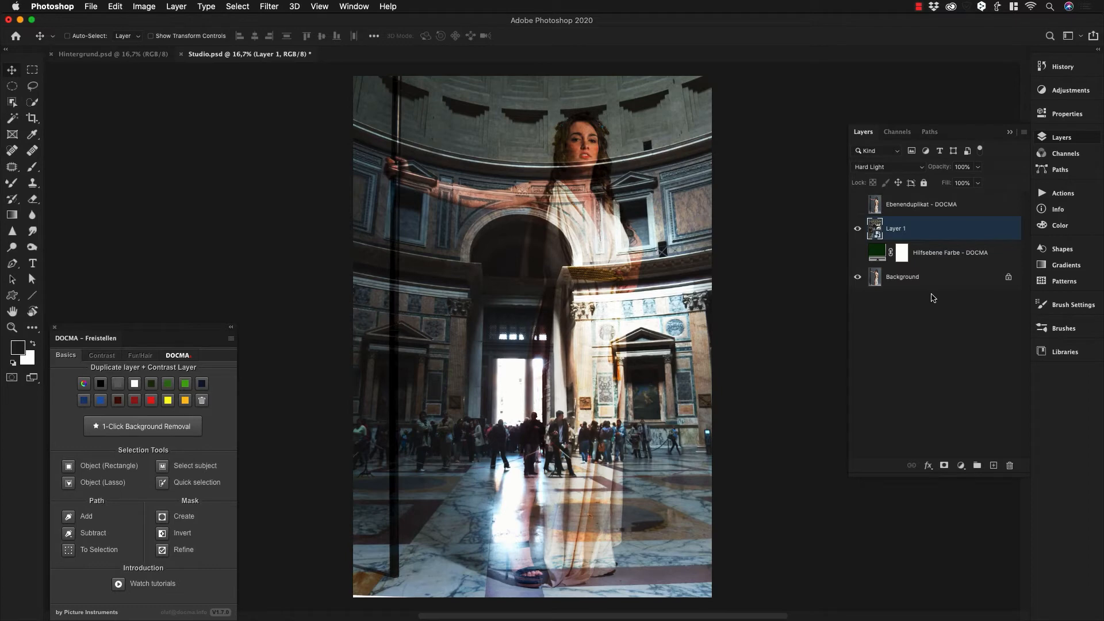
# Show the Ebenenduplikat layer and select the woman on it with DOCMA's Select subject
pyautogui.click(857, 205)
pyautogui.click(905, 209)
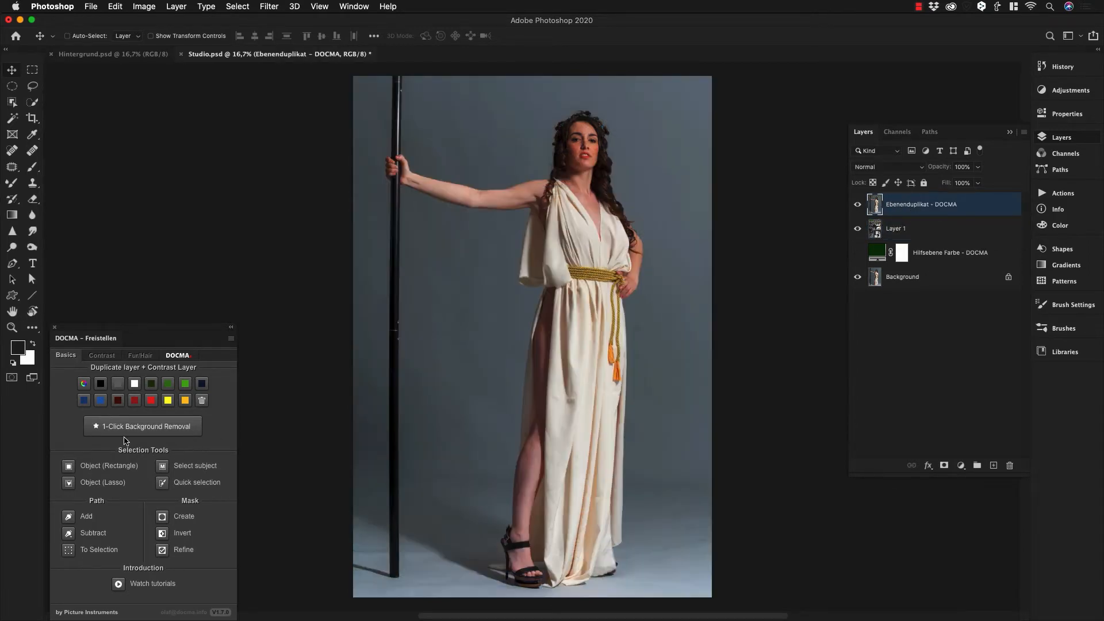
pyautogui.click(181, 468)
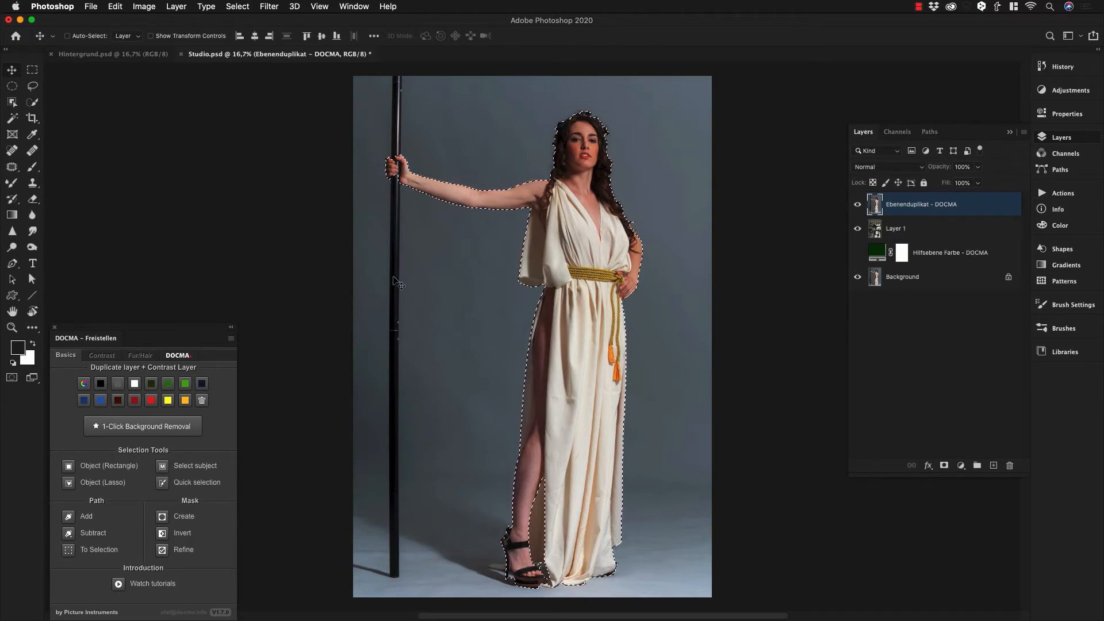
# Hide the Ebenenduplikat layer and apply a 529.7-pixel Gaussian Blur to the hall layer inside the selection of the woman
pyautogui.click(858, 206)
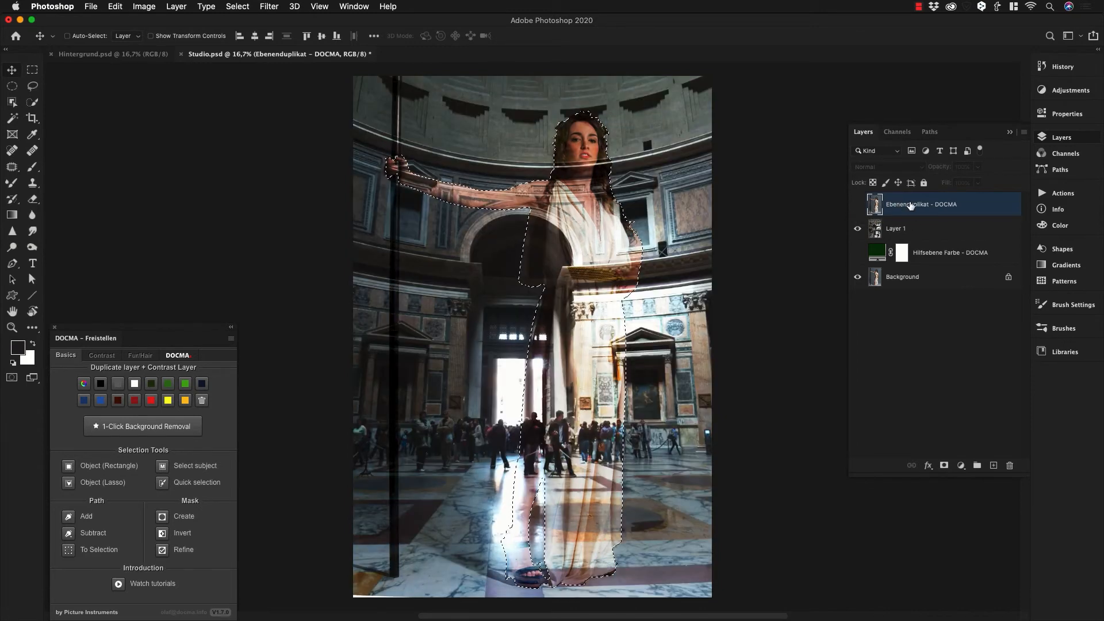
pyautogui.click(898, 233)
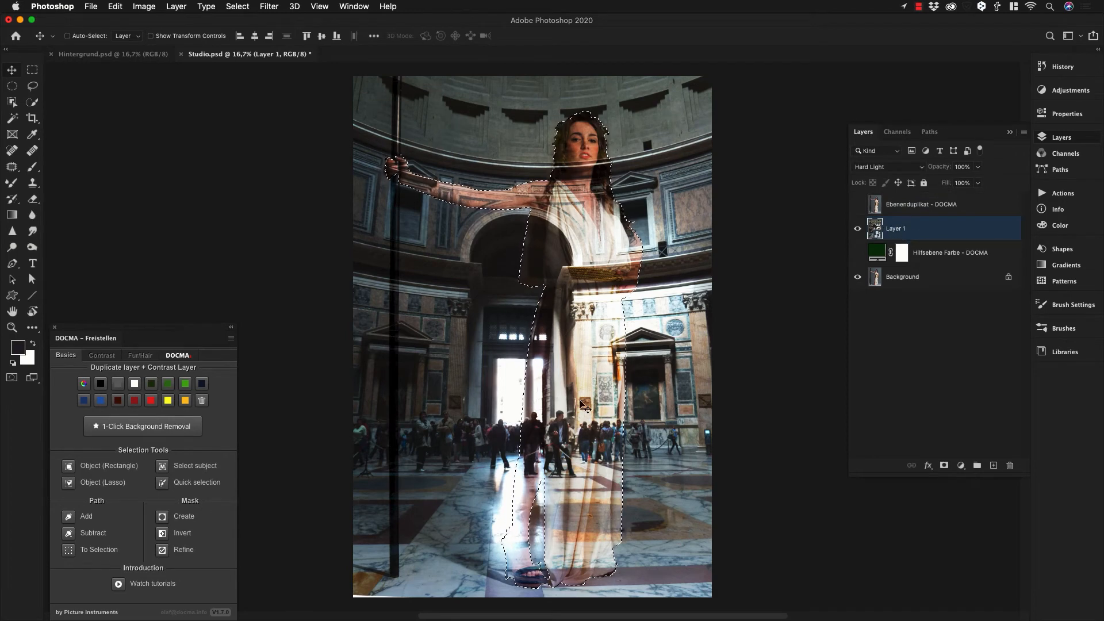
pyautogui.click(269, 6)
pyautogui.moveTo(300, 141)
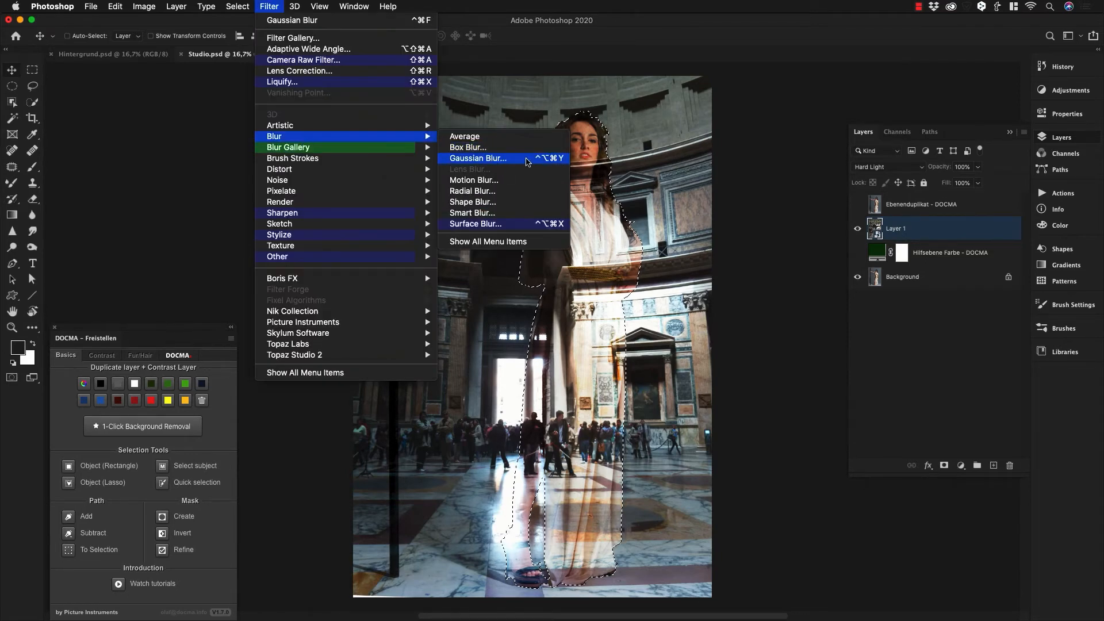
pyautogui.click(516, 164)
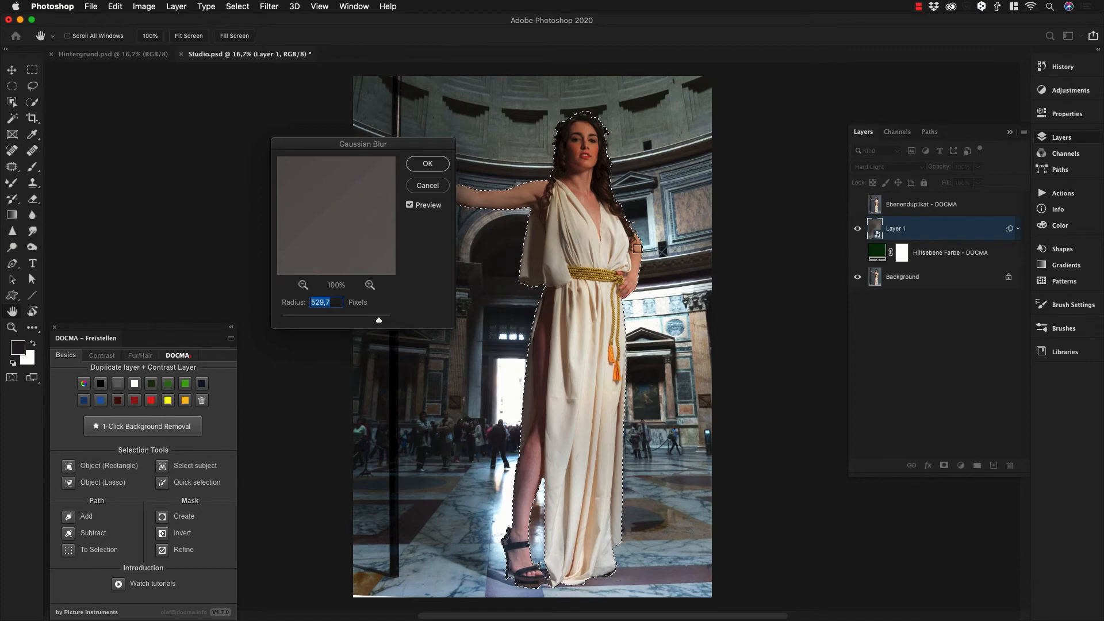
pyautogui.click(428, 164)
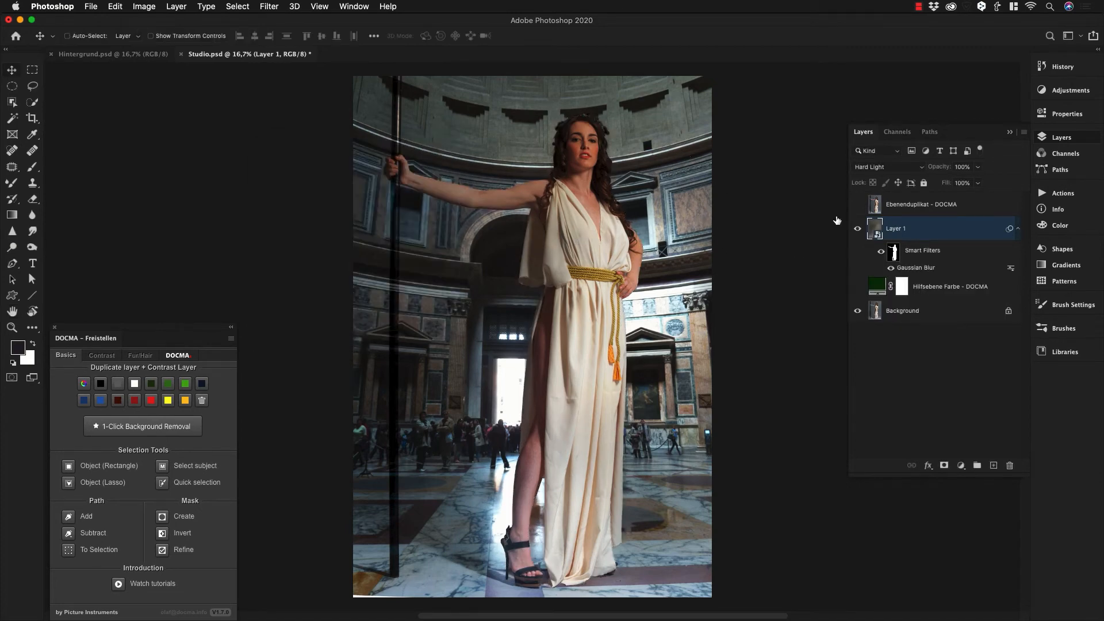
# Compare the image with the hall layer repeatedly hidden and shown
pyautogui.click(857, 230)
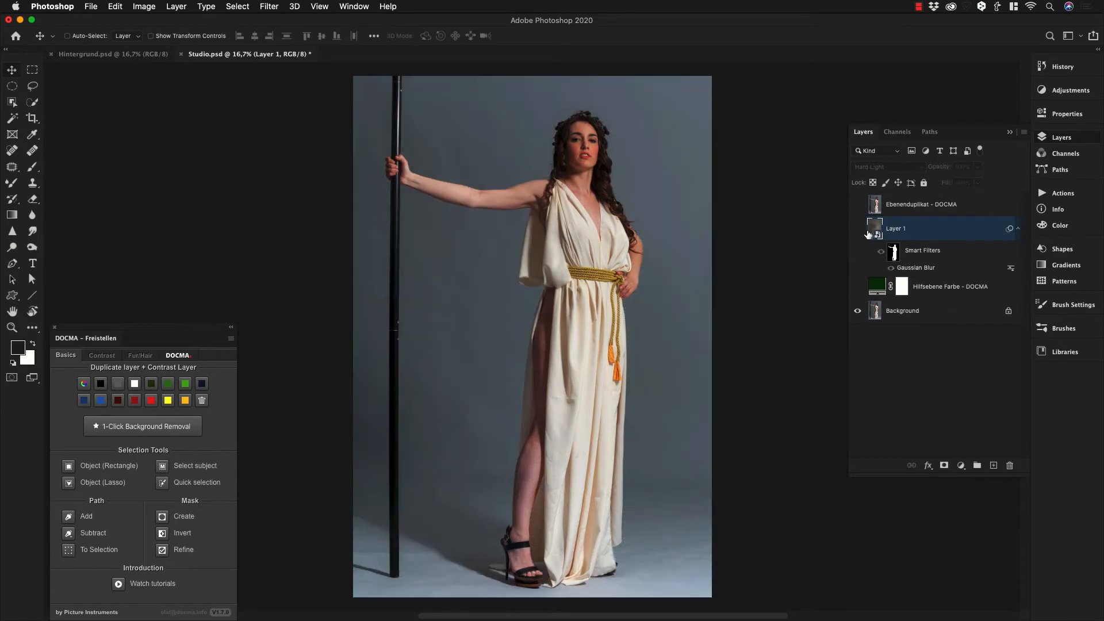
pyautogui.click(857, 230)
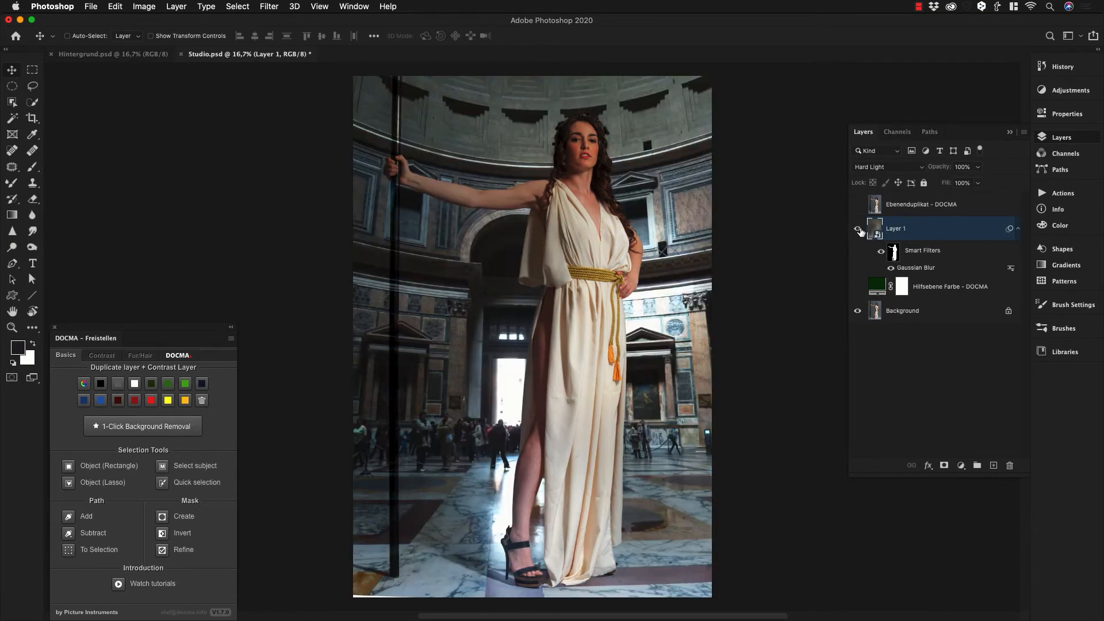
pyautogui.click(857, 230)
pyautogui.click(857, 230)
pyautogui.click(857, 230)
pyautogui.click(857, 230)
pyautogui.click(857, 230)
# Examine close up how the black pole and its surroundings blend with the hall background
pyautogui.keyDown('super'); pyautogui.click(402, 460); pyautogui.keyUp('super')
pyautogui.moveTo(434, 453); pyautogui.dragTo(449, 466)
pyautogui.moveTo(447, 484); pyautogui.dragTo(499, 368)
pyautogui.moveTo(458, 417); pyautogui.dragTo(456, 378)
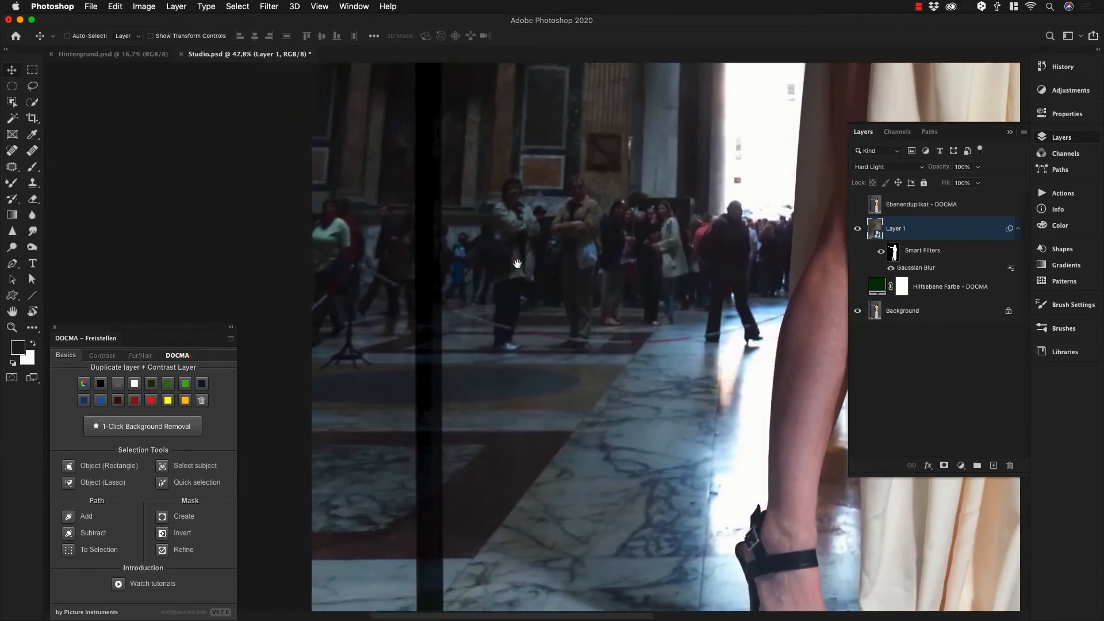
pyautogui.moveTo(517, 264); pyautogui.dragTo(510, 462)
pyautogui.moveTo(557, 258); pyautogui.dragTo(562, 500)
pyautogui.moveTo(546, 198); pyautogui.dragTo(546, 457)
pyautogui.moveTo(550, 421); pyautogui.dragTo(505, 415)
pyautogui.moveTo(579, 439); pyautogui.dragTo(558, 339)
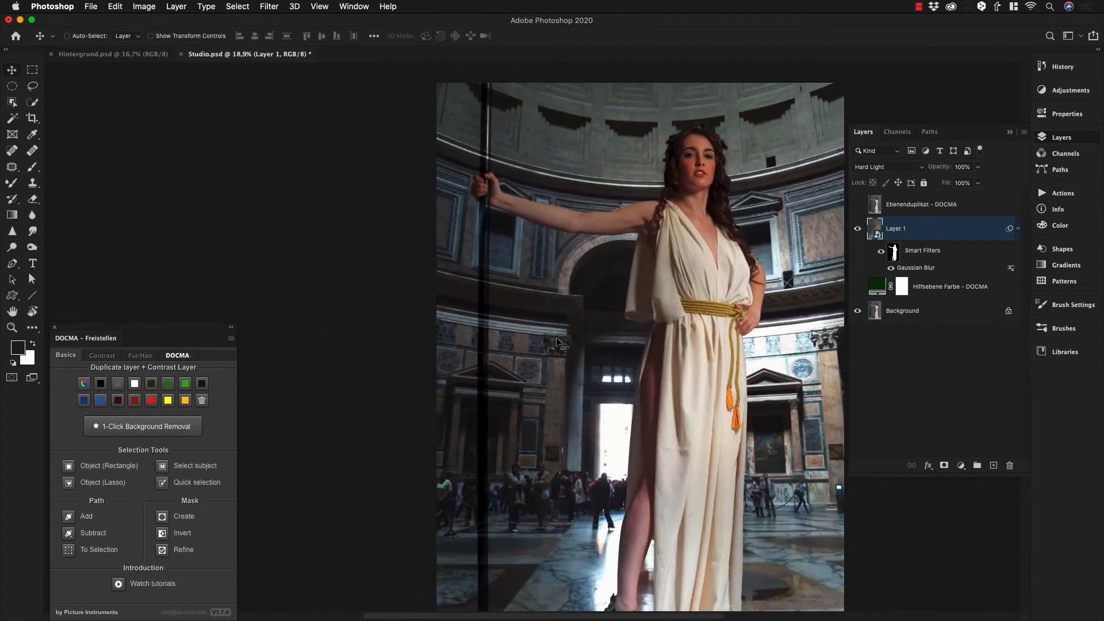
# Choose DOCMA's medium Round Hard brush and target the hall layer's smart filter mask for painting in white
pyautogui.click(146, 359)
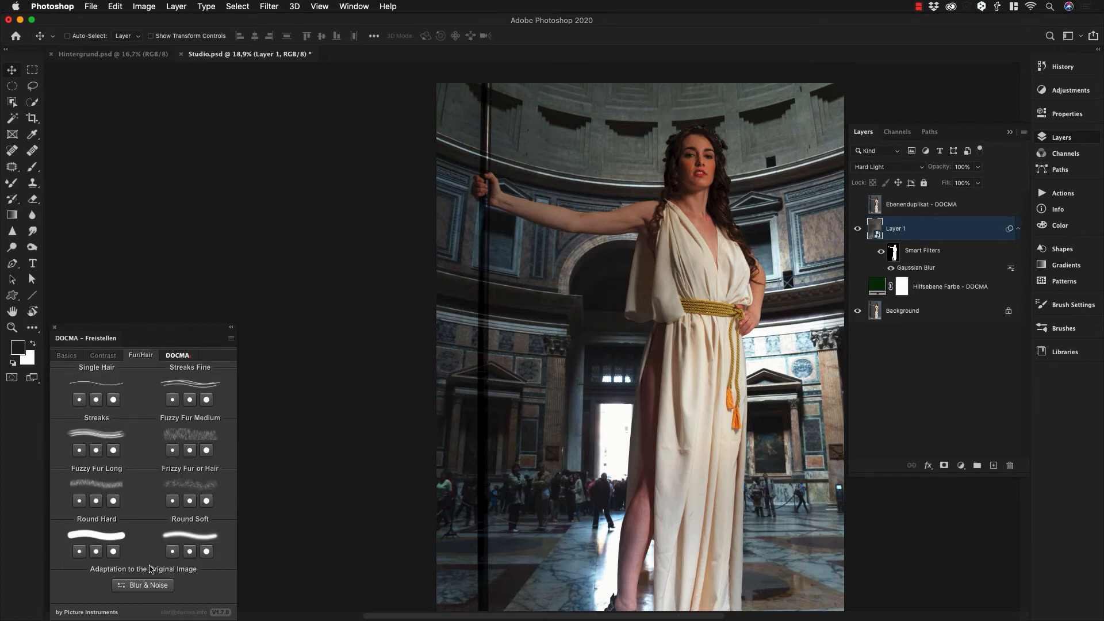
pyautogui.click(93, 553)
pyautogui.click(96, 553)
pyautogui.click(32, 168)
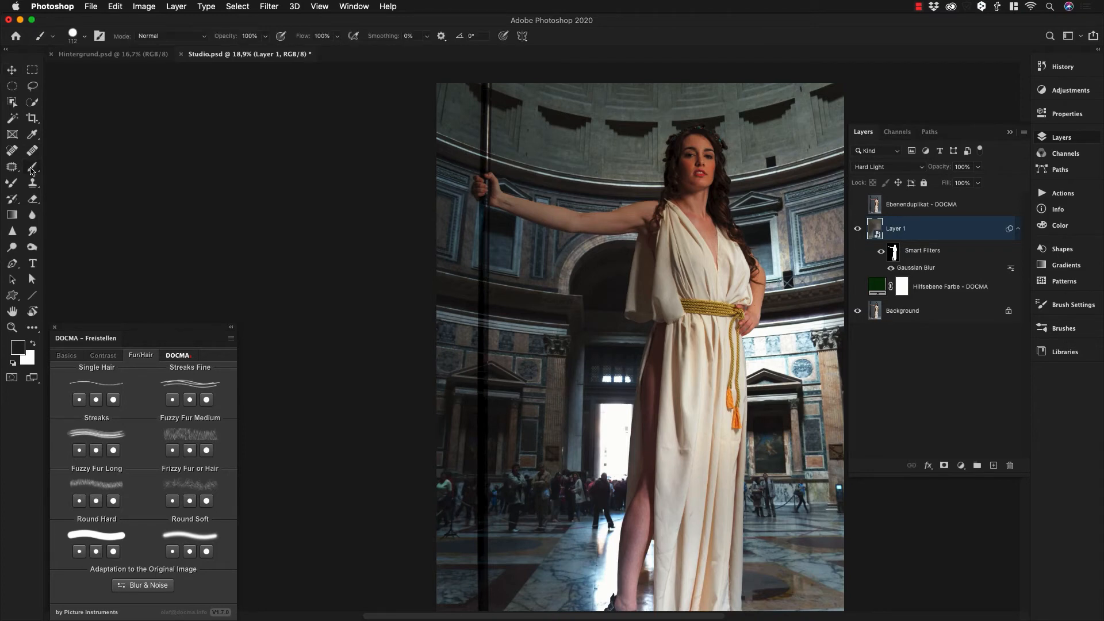
pyautogui.click(96, 552)
pyautogui.click(895, 254)
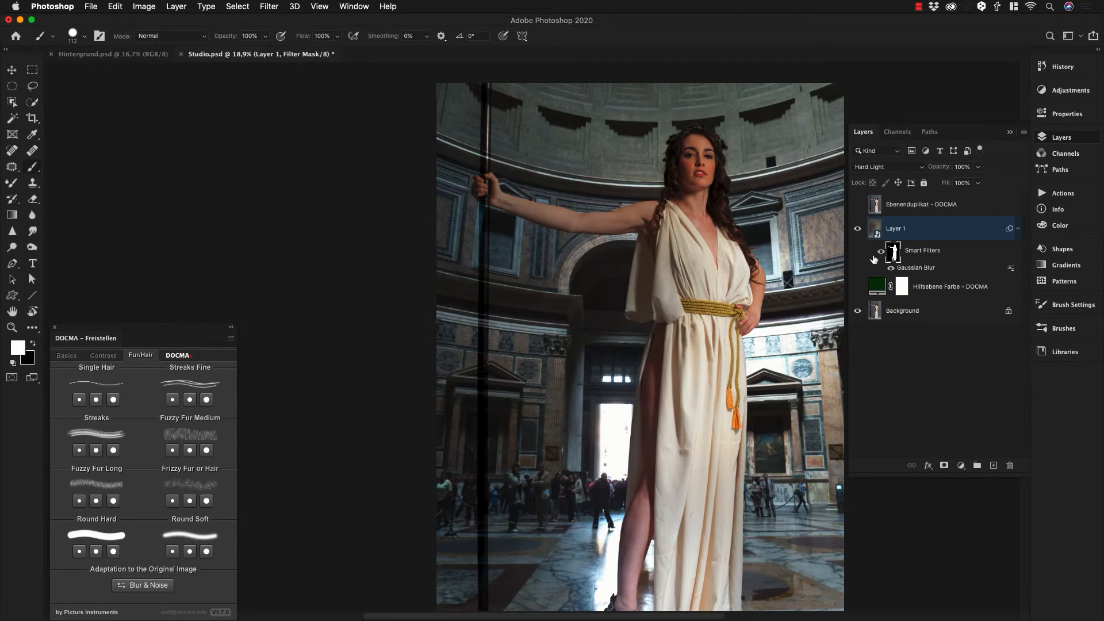
pyautogui.click(96, 552)
# Reduce the brush to about 94 px and paint white along the pole on the smart filter mask
pyautogui.moveTo(488, 106); pyautogui.dragTo(464, 113)
pyautogui.keyDown('ctrl'); pyautogui.keyDown('alt'); pyautogui.click(487, 85); pyautogui.keyUp('alt'); pyautogui.keyUp('ctrl')
pyautogui.rightClick(486, 80)
pyautogui.click(492, 54)
pyautogui.moveTo(482, 104); pyautogui.dragTo(468, 102)
pyautogui.moveTo(484, 241)
pyautogui.mouseDown()
pyautogui.moveTo(472, 323)
pyautogui.moveTo(485, 521)
pyautogui.mouseUp()
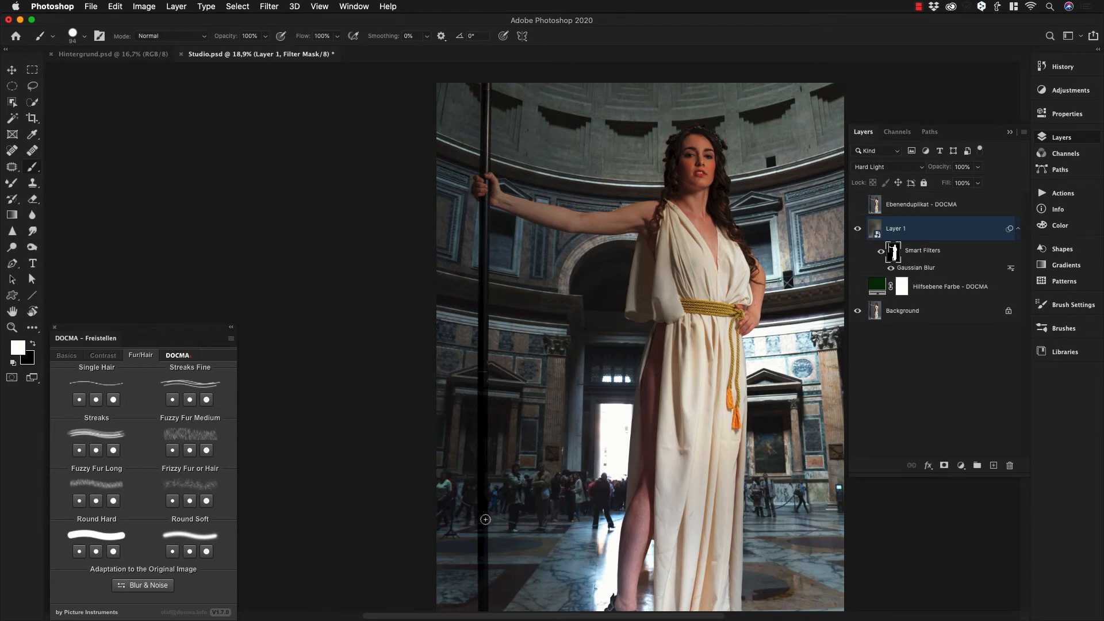
pyautogui.moveTo(545, 499); pyautogui.dragTo(560, 321)
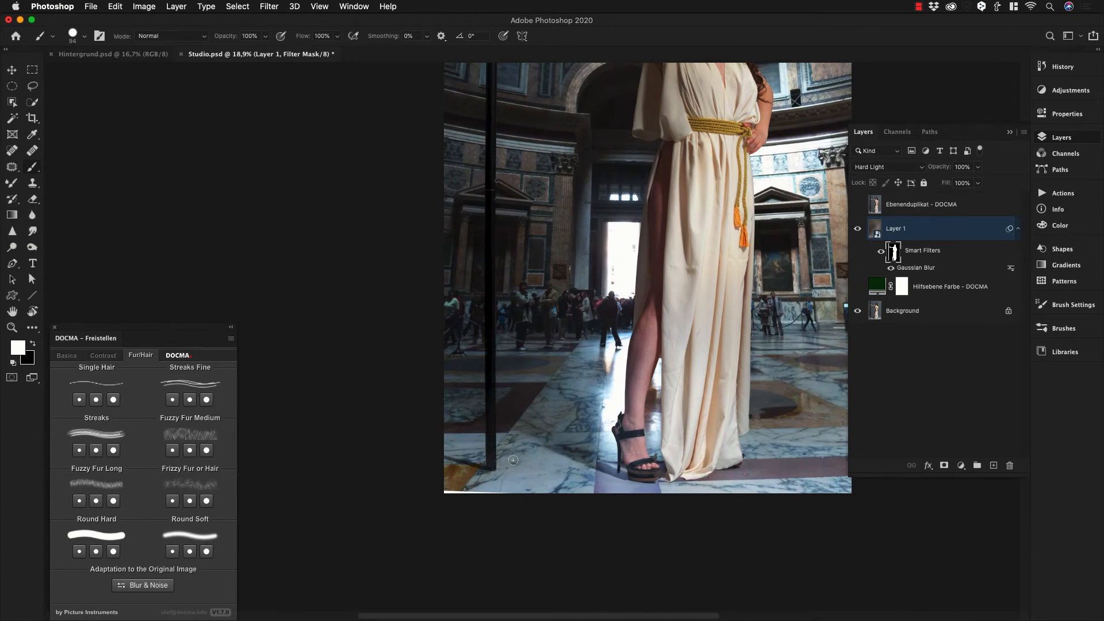
pyautogui.moveTo(712, 235); pyautogui.dragTo(611, 406)
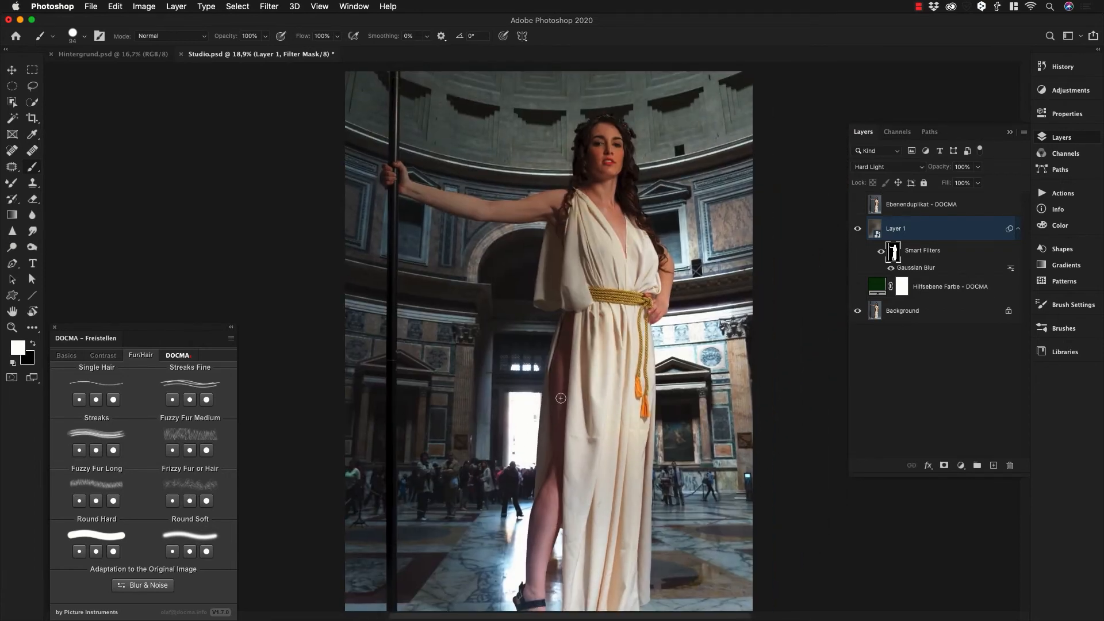
# Paint black over the grey patch between the shoe and dress on the smart filter mask with DOCMA's small Round Soft brush
pyautogui.moveTo(563, 338); pyautogui.dragTo(539, 278)
pyautogui.scroll(5, 515, 383)
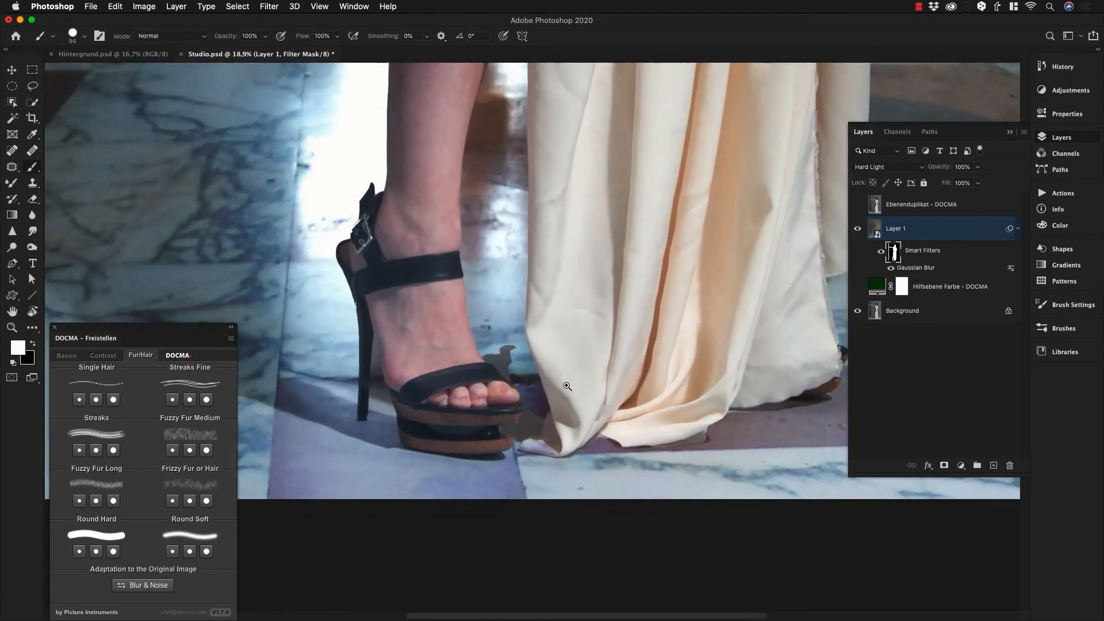
pyautogui.moveTo(565, 354); pyautogui.dragTo(666, 304)
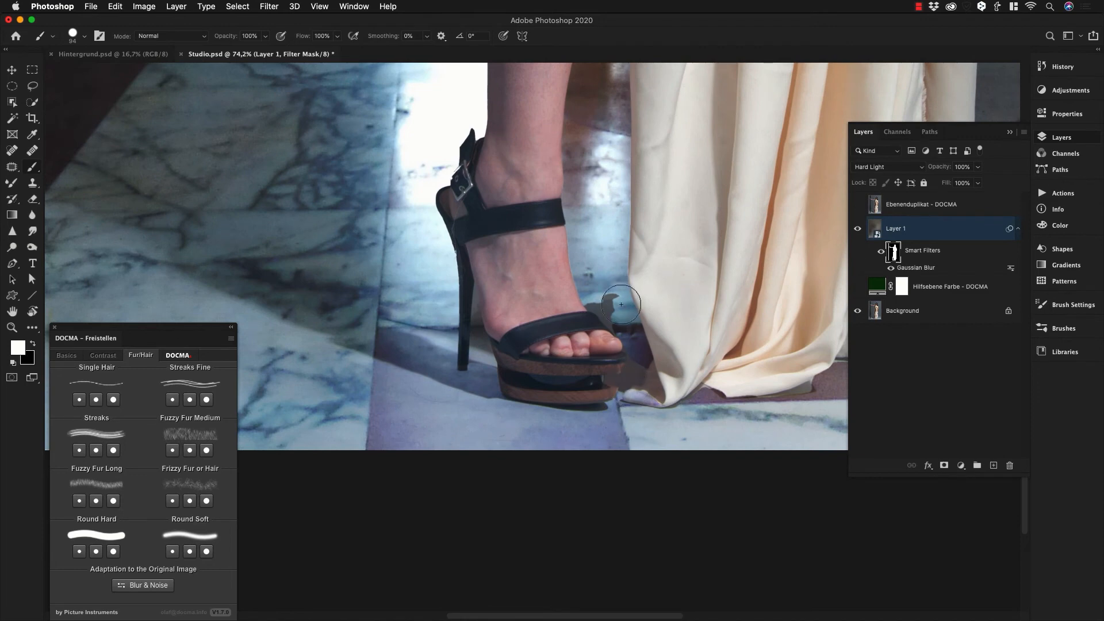
pyautogui.click(172, 552)
pyautogui.press('x')
pyautogui.moveTo(603, 299)
pyautogui.mouseDown()
pyautogui.moveTo(614, 298)
pyautogui.moveTo(619, 315)
pyautogui.moveTo(597, 292)
pyautogui.moveTo(620, 313)
pyautogui.moveTo(633, 378)
pyautogui.moveTo(621, 384)
pyautogui.moveTo(672, 415)
pyautogui.mouseUp()
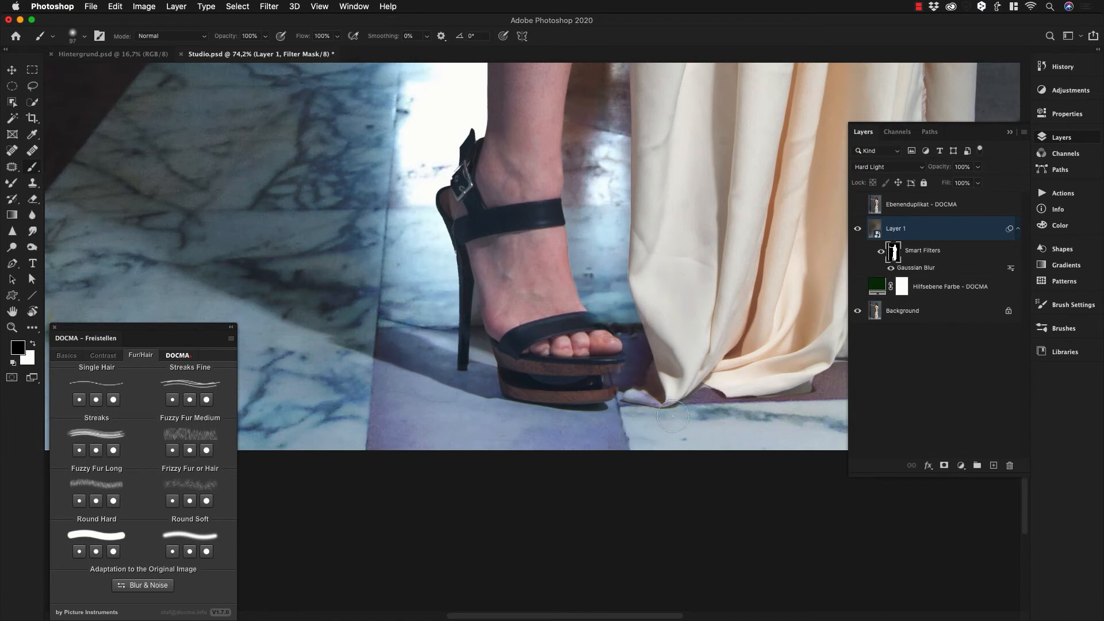
# Paint black along the dress's lower hem on the smart filter mask and enlarge the brush to 245 px
pyautogui.hscroll(5, 673, 415)
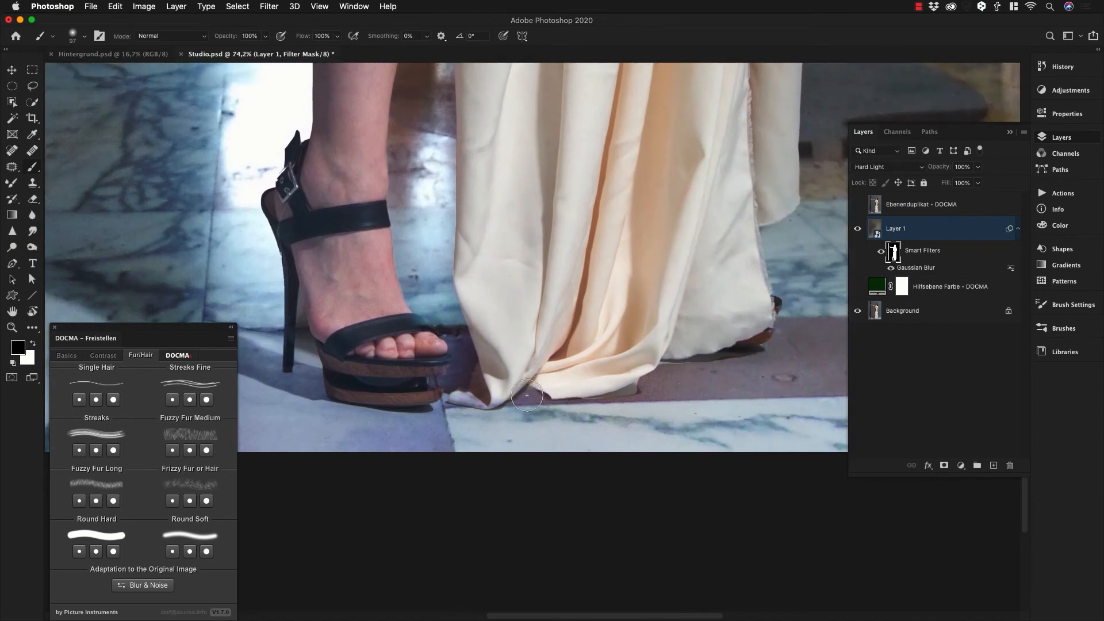
pyautogui.moveTo(527, 396)
pyautogui.mouseDown()
pyautogui.moveTo(515, 396)
pyautogui.moveTo(670, 384)
pyautogui.mouseUp()
pyautogui.moveTo(575, 395); pyautogui.dragTo(618, 396)
pyautogui.moveTo(700, 383); pyautogui.dragTo(566, 395)
pyautogui.moveTo(752, 382); pyautogui.dragTo(477, 403)
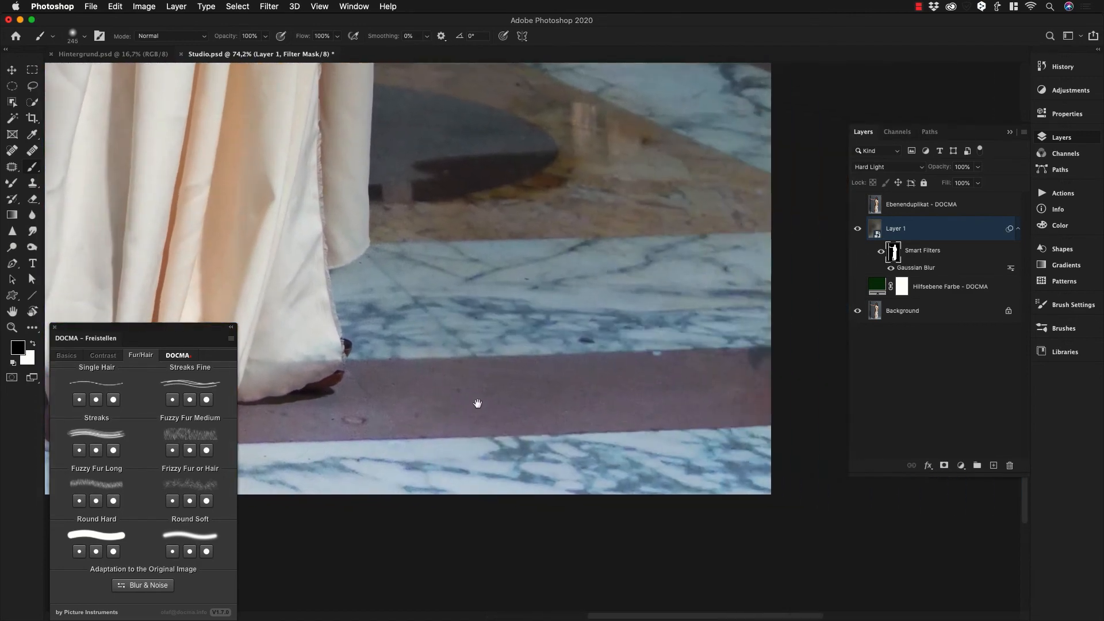
pyautogui.moveTo(493, 357); pyautogui.dragTo(733, 352)
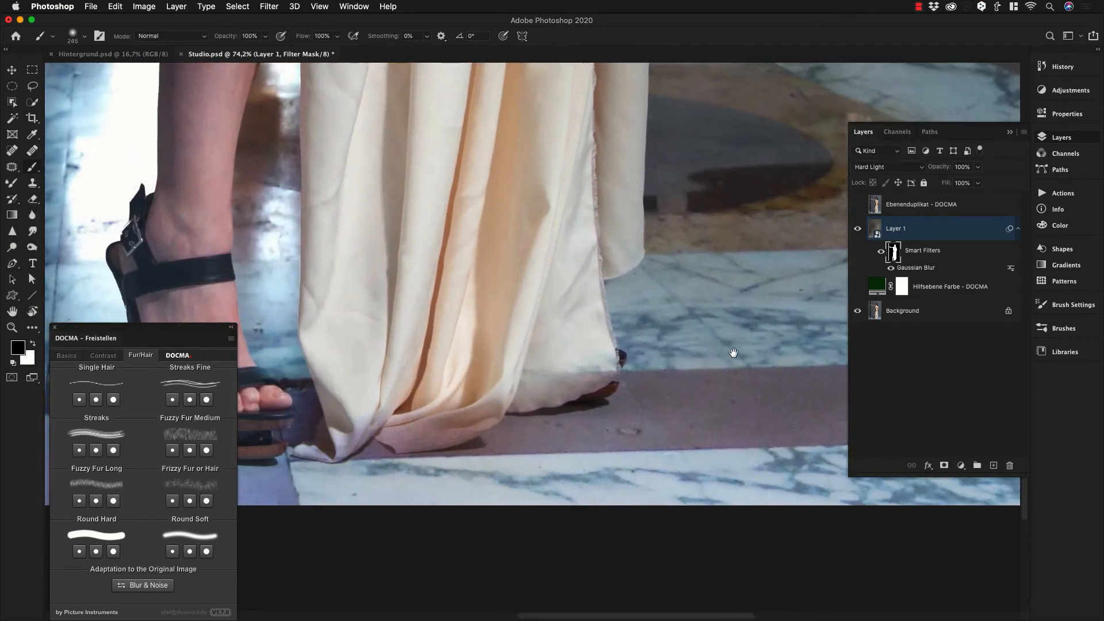
pyautogui.scroll(-6, 734, 353)
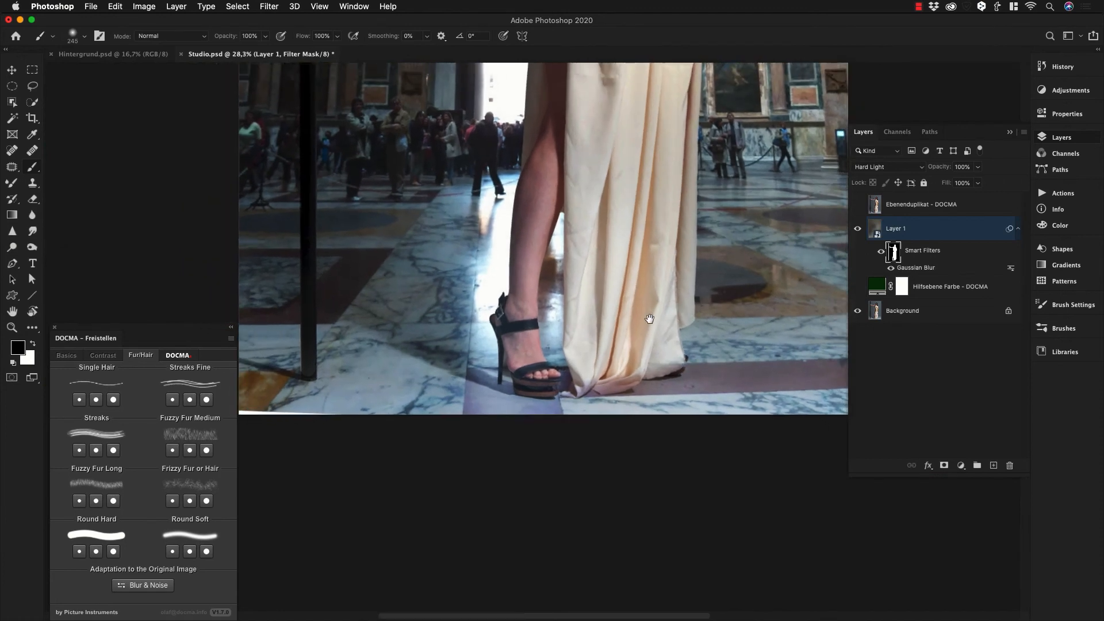
pyautogui.moveTo(649, 319); pyautogui.dragTo(657, 428)
pyautogui.scroll(-3, 656, 345)
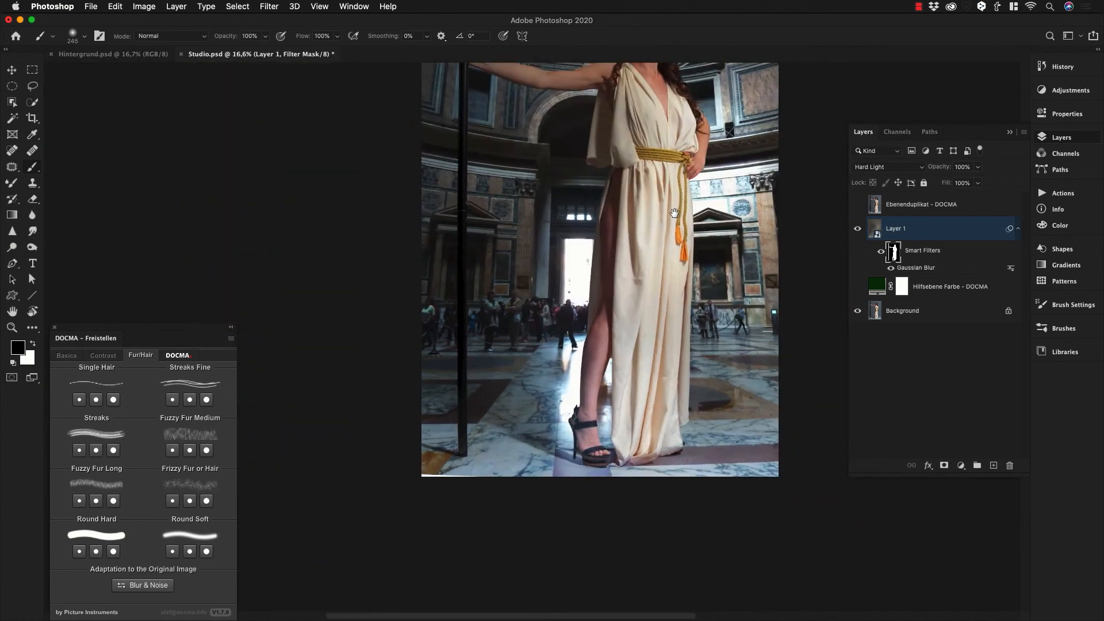
pyautogui.moveTo(673, 213); pyautogui.dragTo(654, 327)
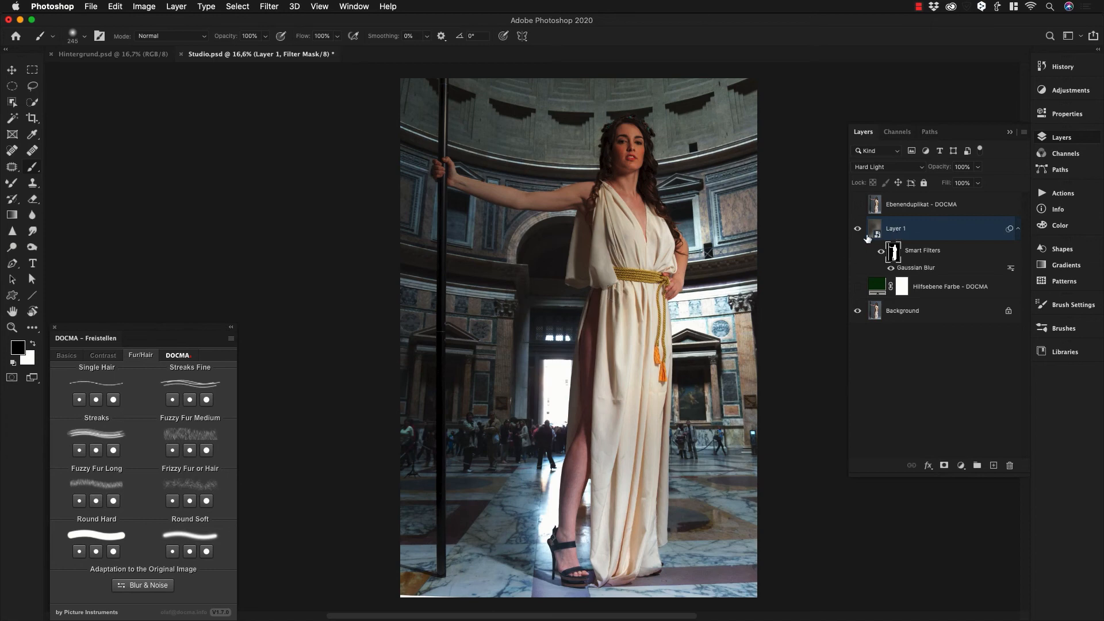
# Display DOCMA's basic selection and mask tools and inspect the hall layer's smart filter mask on its own
pyautogui.click(66, 357)
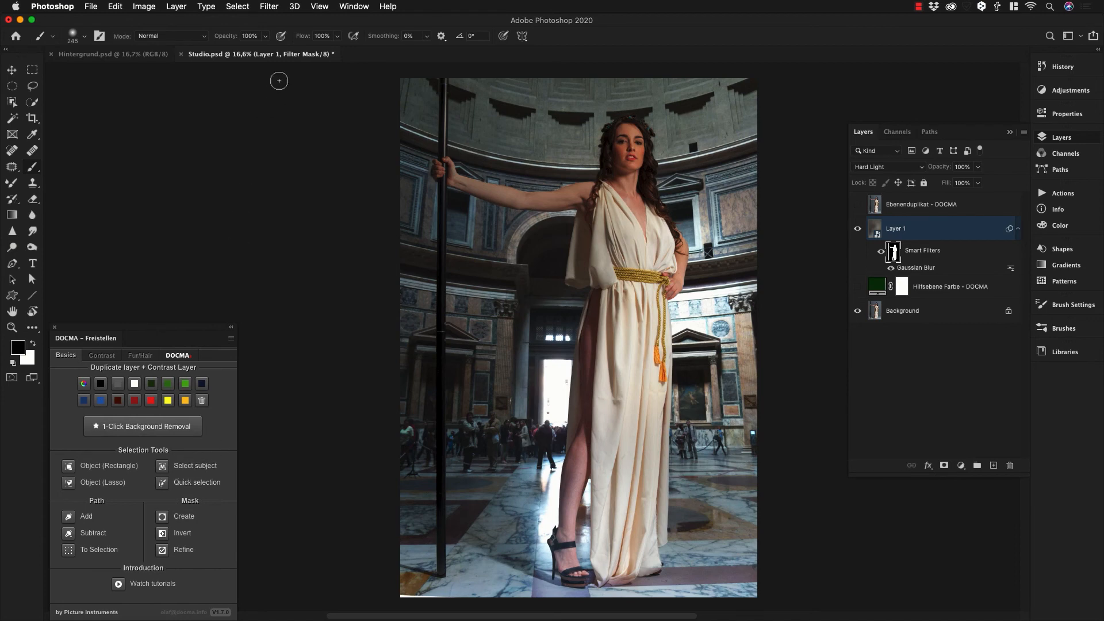
pyautogui.click(238, 6)
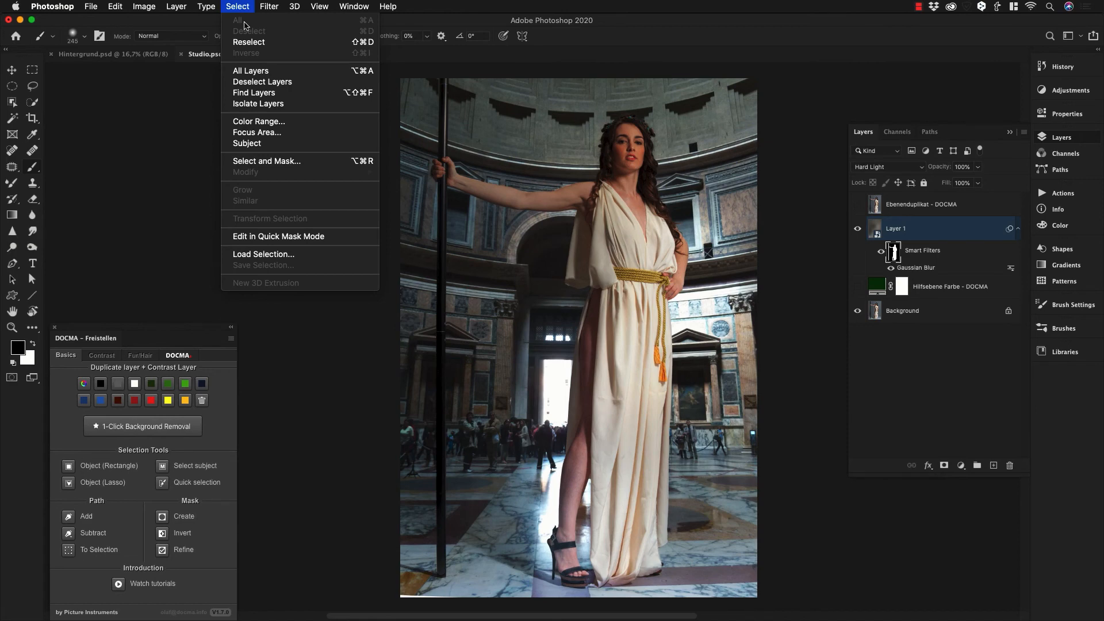
pyautogui.click(233, 4)
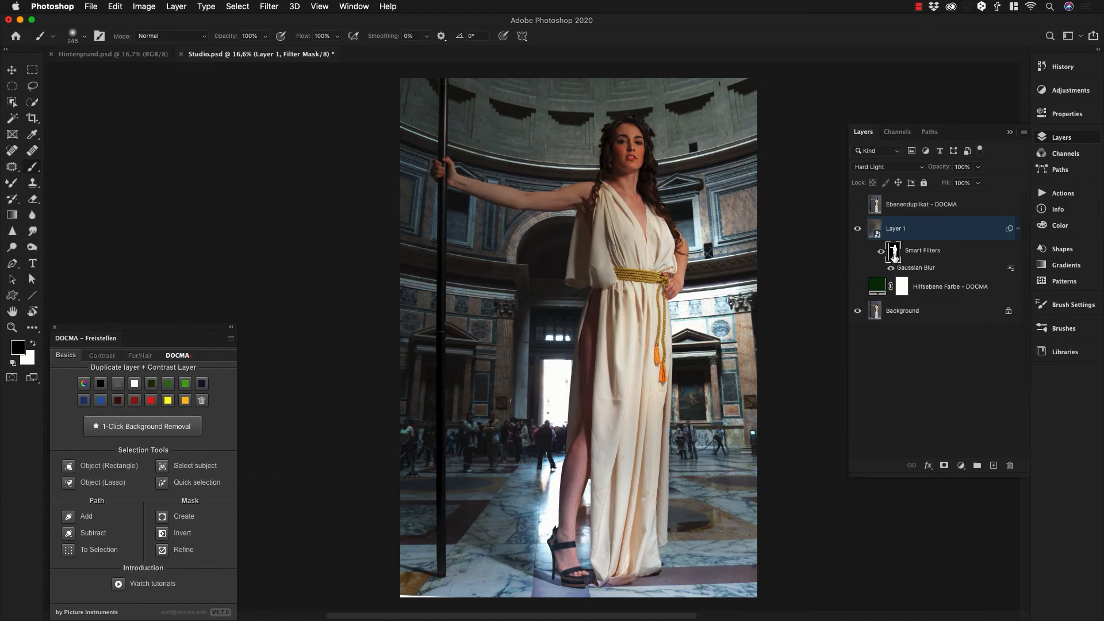
pyautogui.keyDown('alt'); pyautogui.click(892, 252); pyautogui.keyUp('alt')
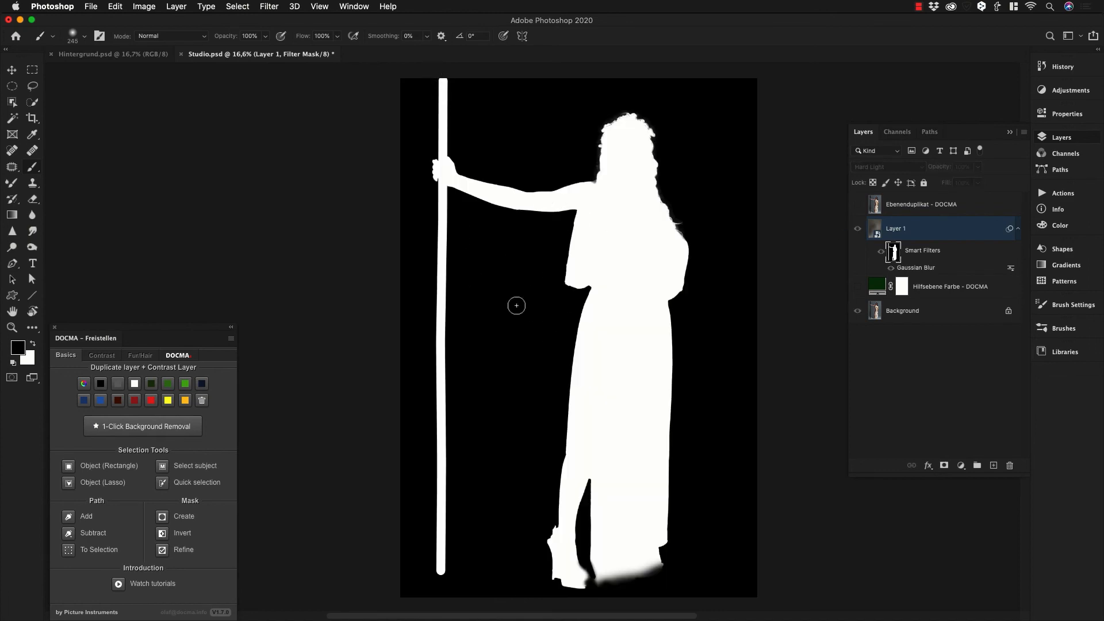
pyautogui.click(882, 229)
# Examine close up how the fine hair on both sides of the head blends with the hall, toggling the hall layer
pyautogui.scroll(5, 650, 128)
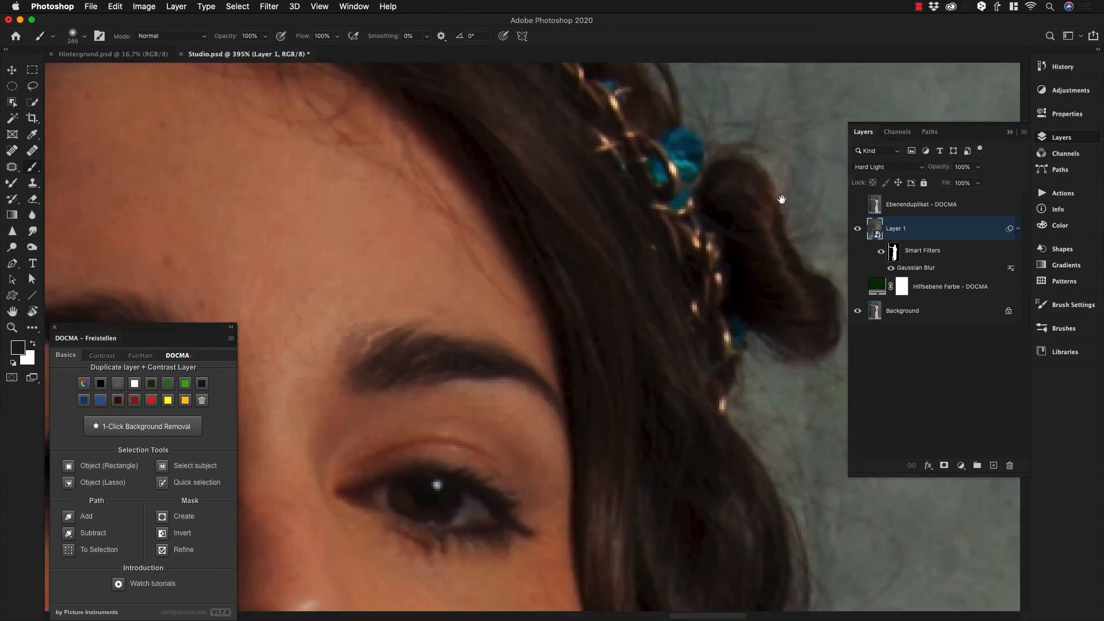
pyautogui.moveTo(782, 199); pyautogui.dragTo(468, 347)
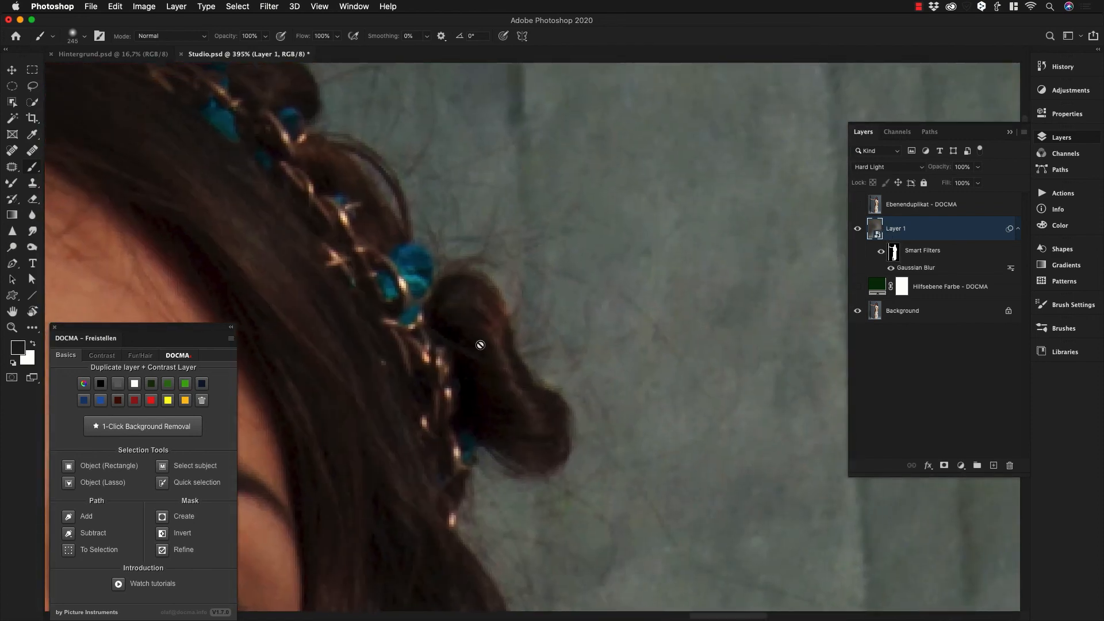
pyautogui.press('h')
pyautogui.moveTo(521, 453); pyautogui.dragTo(531, 360)
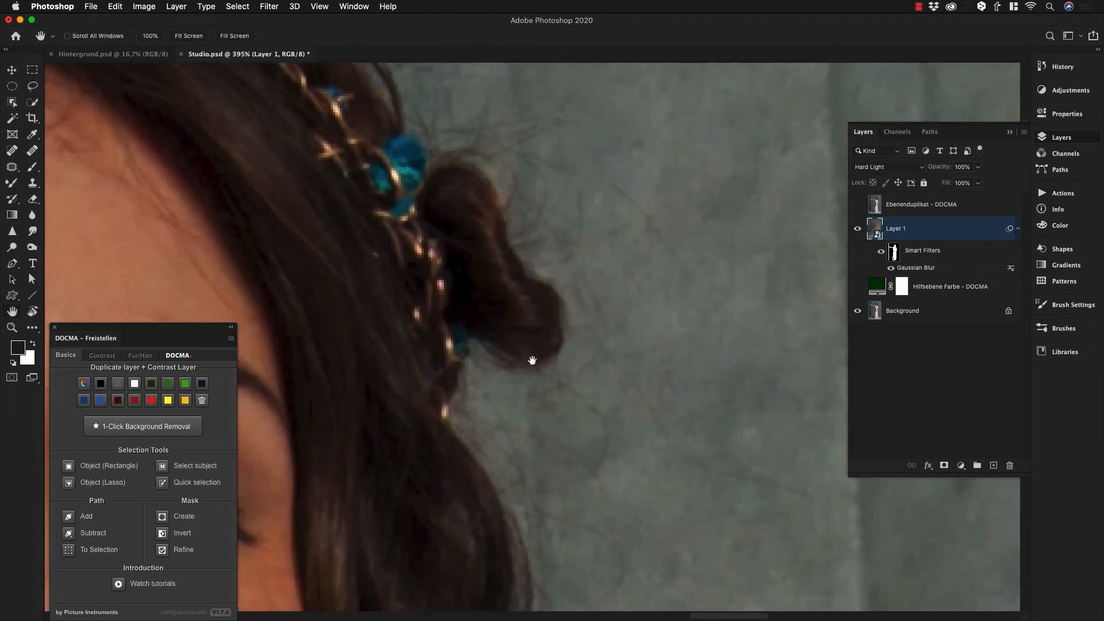
pyautogui.scroll(-5, 531, 360)
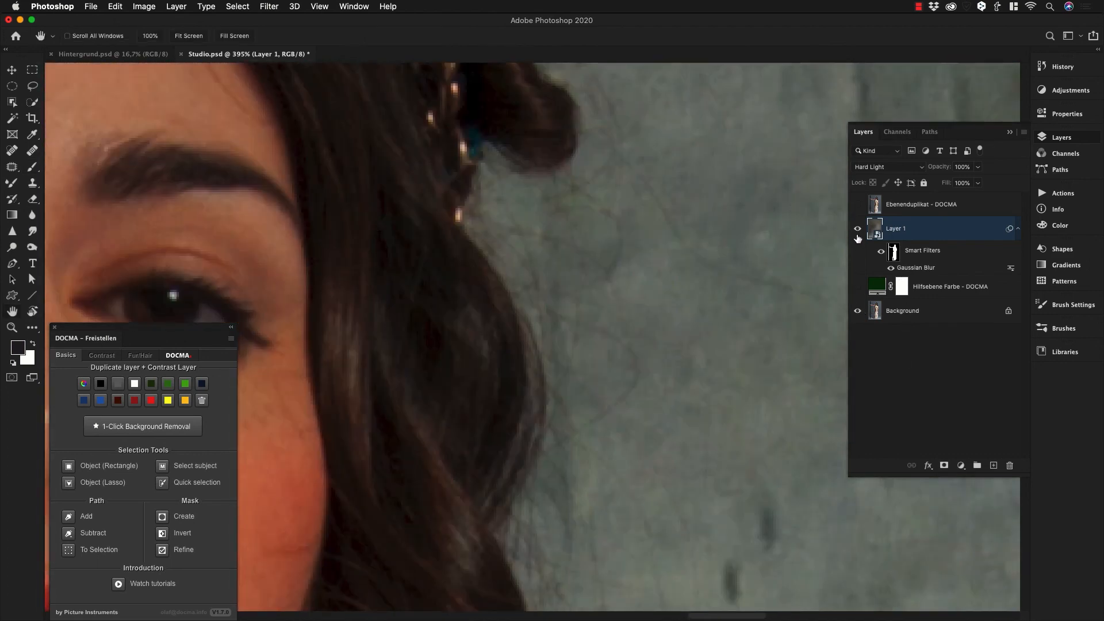
pyautogui.click(857, 229)
pyautogui.click(859, 229)
pyautogui.moveTo(428, 258); pyautogui.dragTo(605, 343)
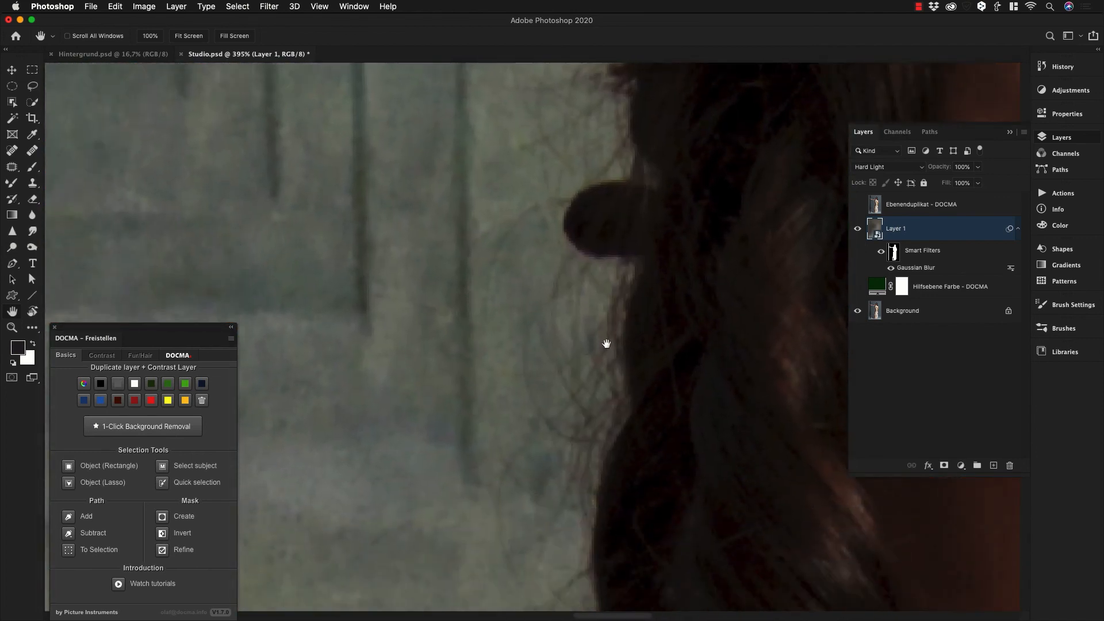
# Compare the whole image with the hall layer hidden and shown
pyautogui.press('super+0')
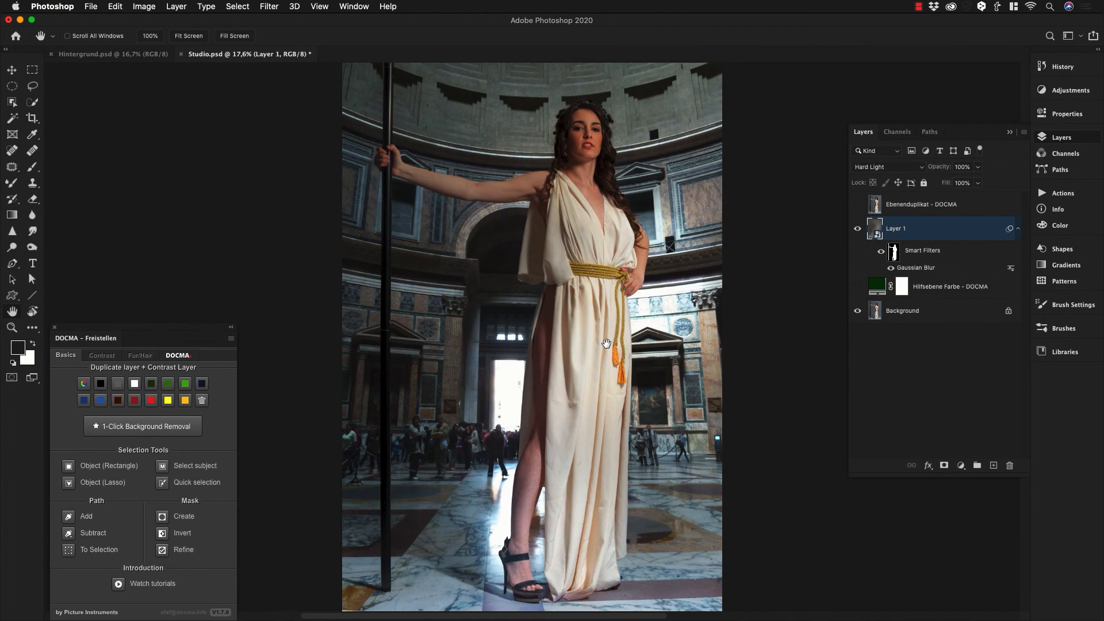
pyautogui.click(857, 228)
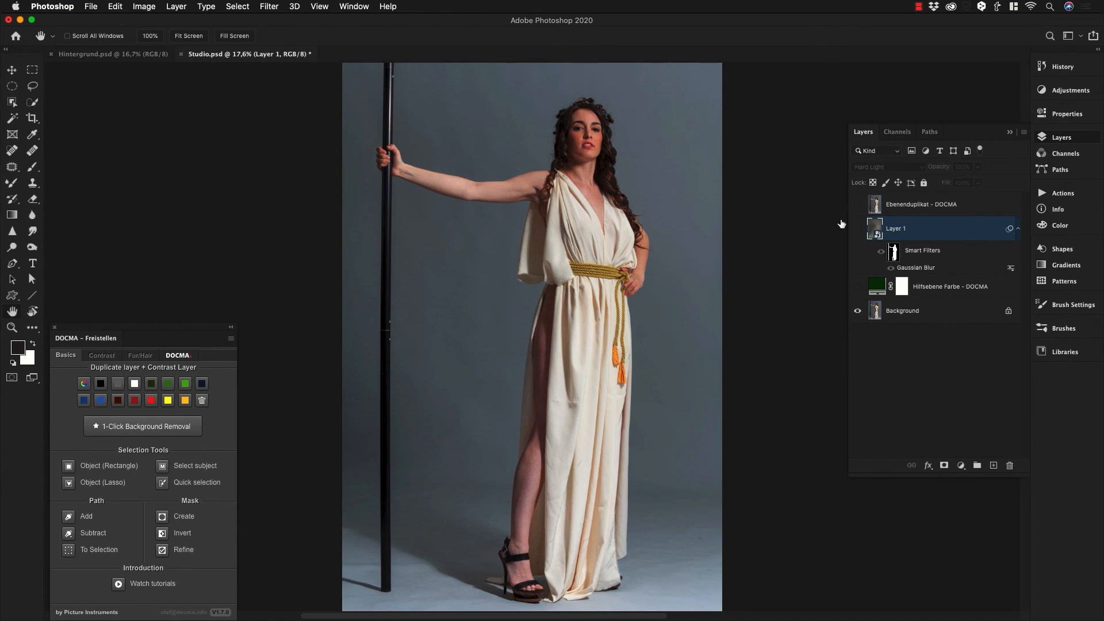
pyautogui.click(857, 228)
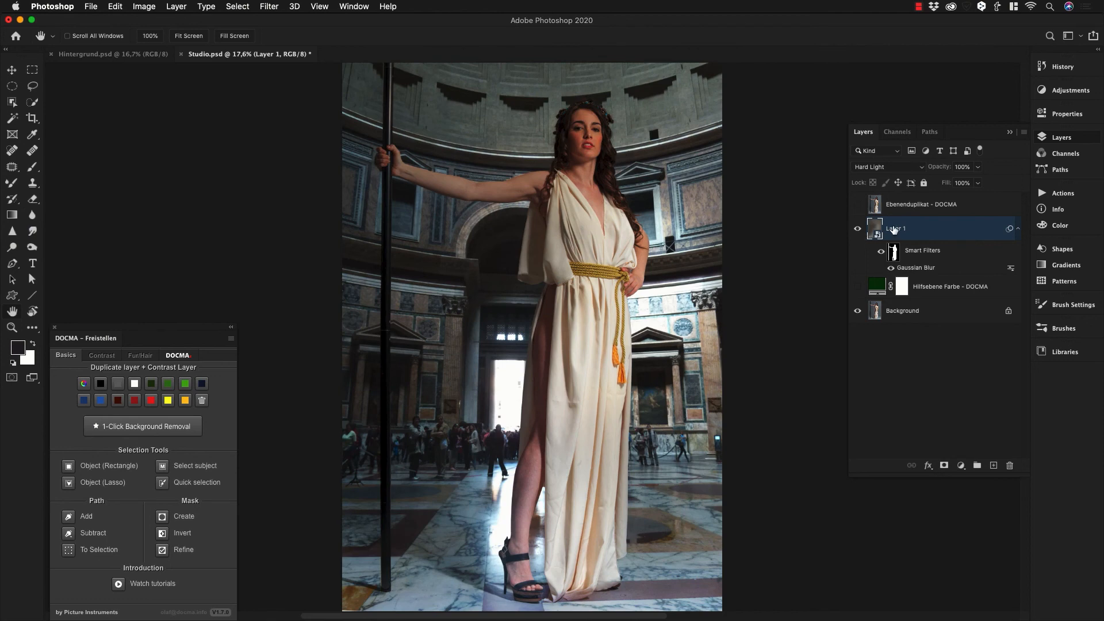